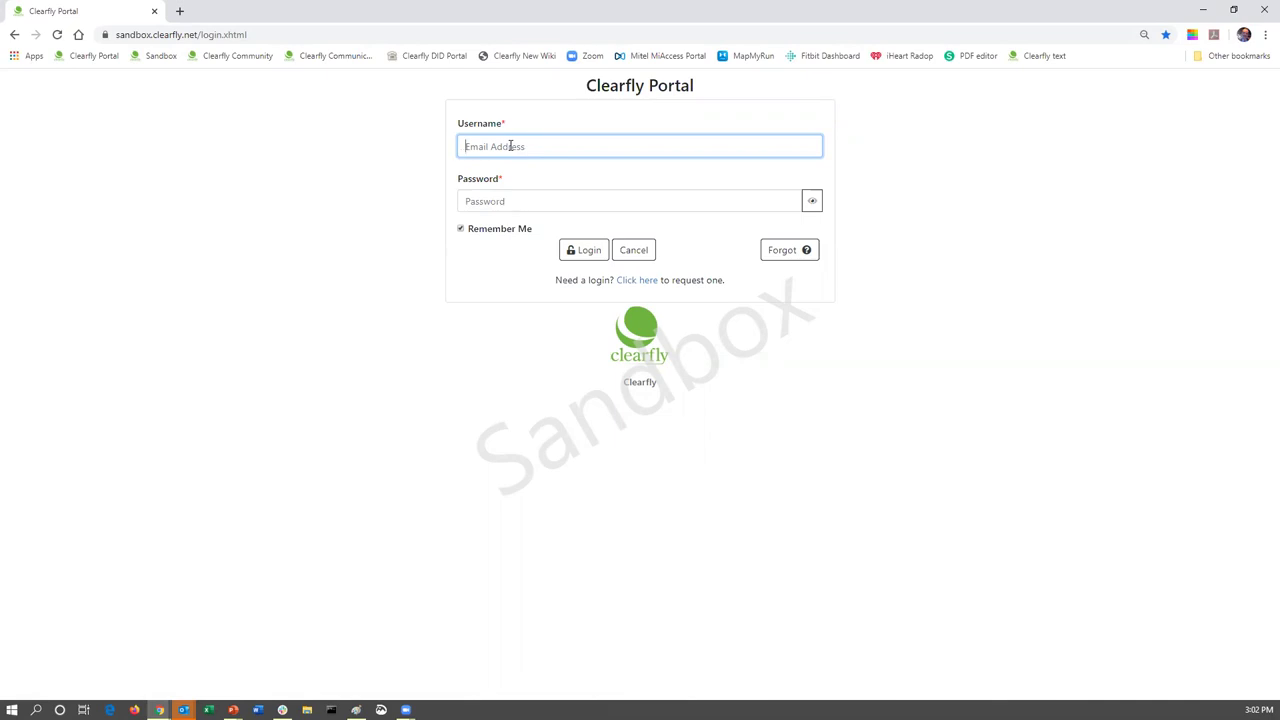
# Step: Log in to the sandbox with the saved agent username and its password
pyautogui.write('age')
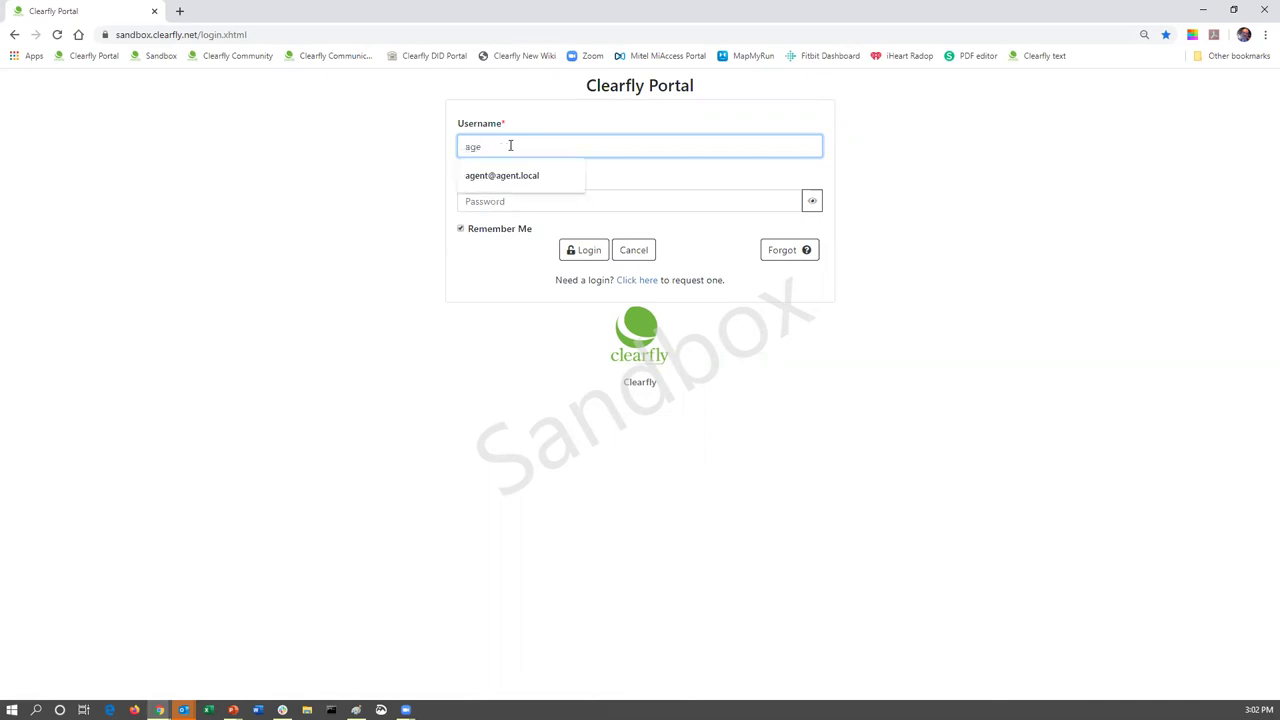
pyautogui.click(516, 174)
pyautogui.click(514, 203)
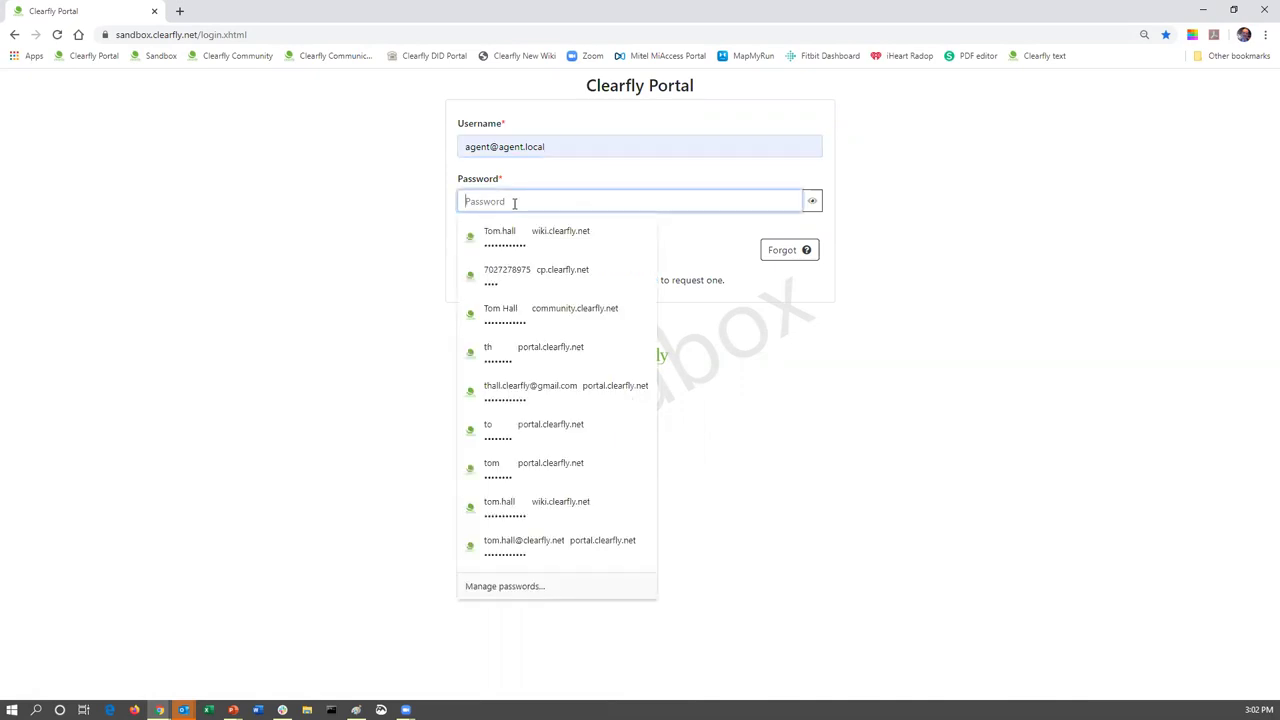
pyautogui.write('********')
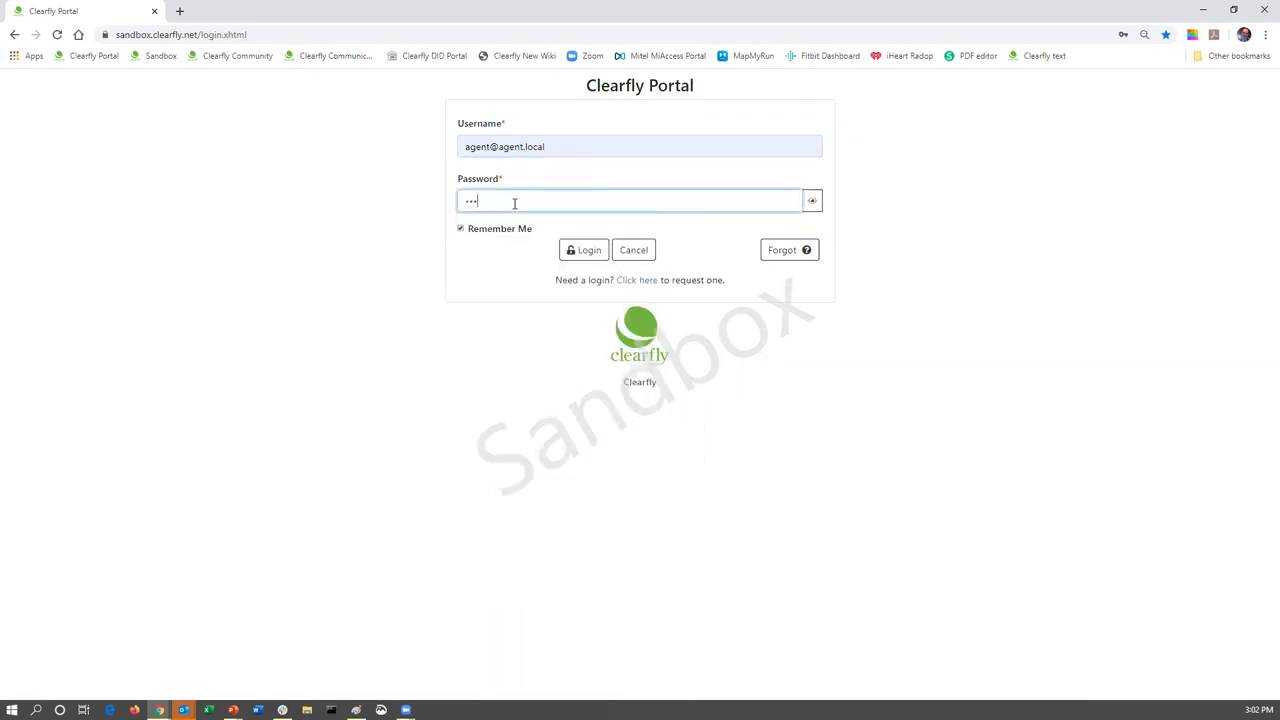
pyautogui.press('Return')
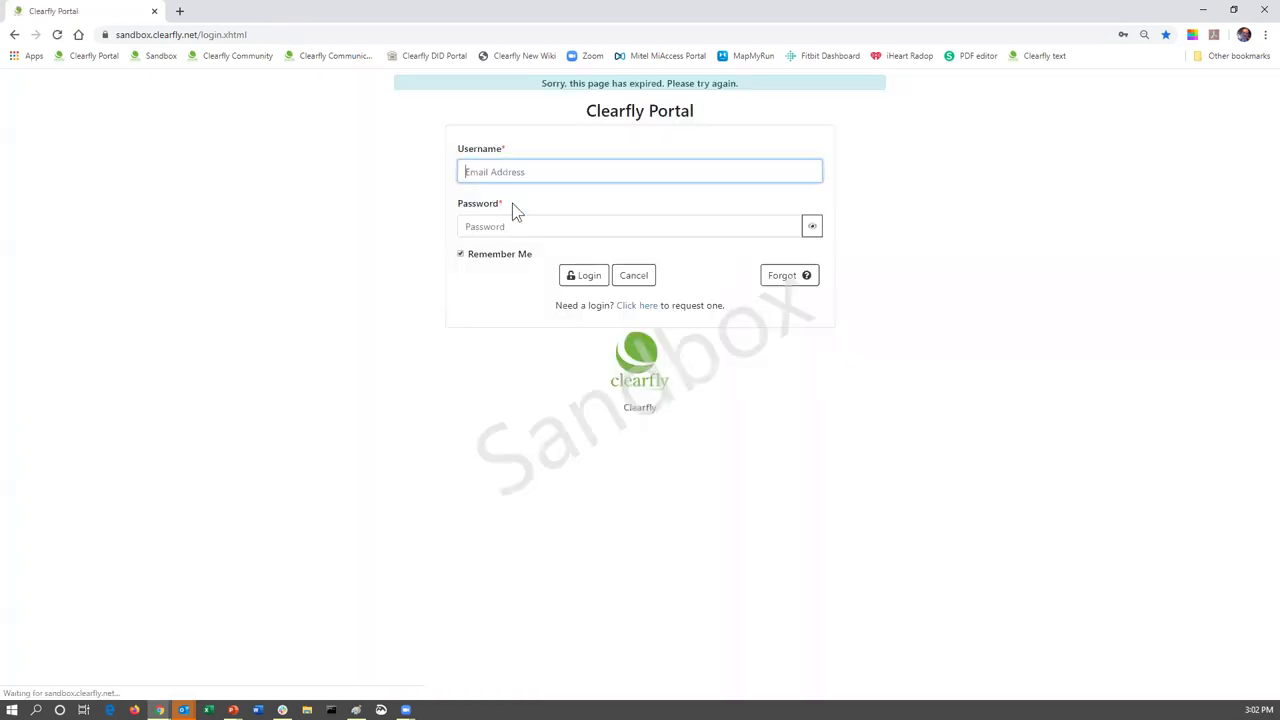
# Step: After the page-expired message, log in again with the saved agent credentials
pyautogui.click(520, 172)
pyautogui.write('agent@agent.local')
pyautogui.click(518, 199)
pyautogui.click(514, 228)
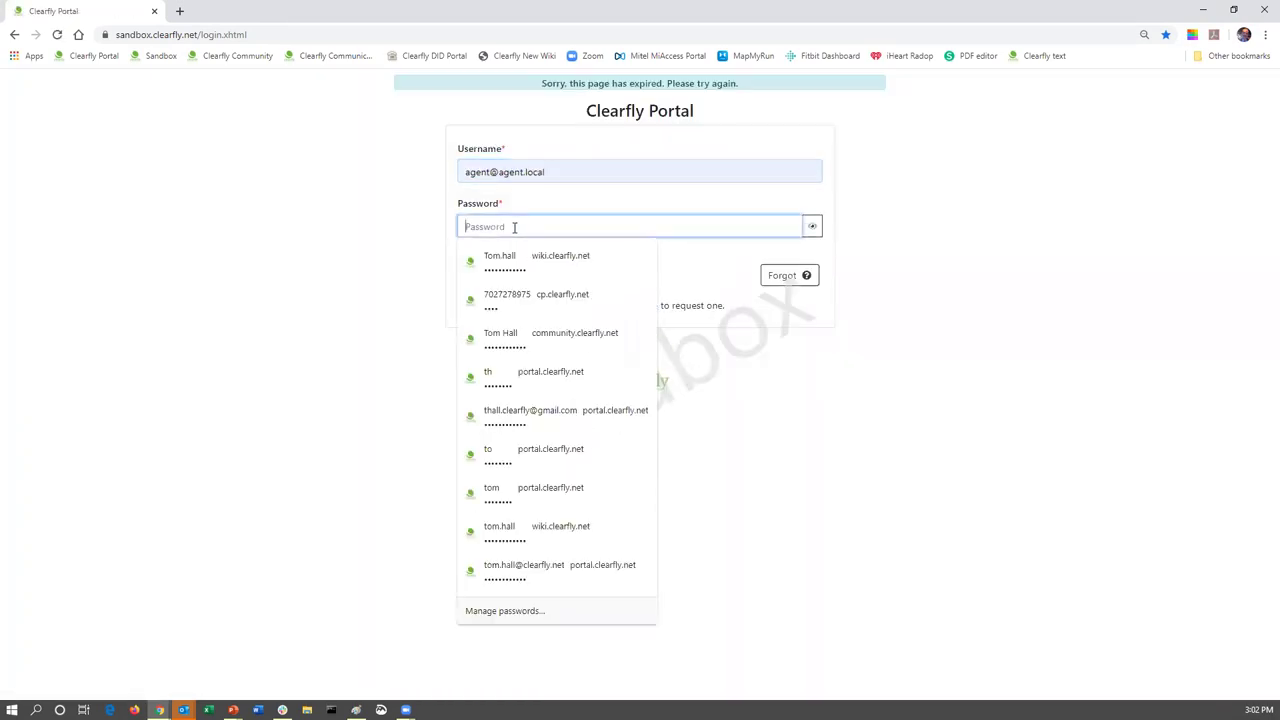
pyautogui.write('********')
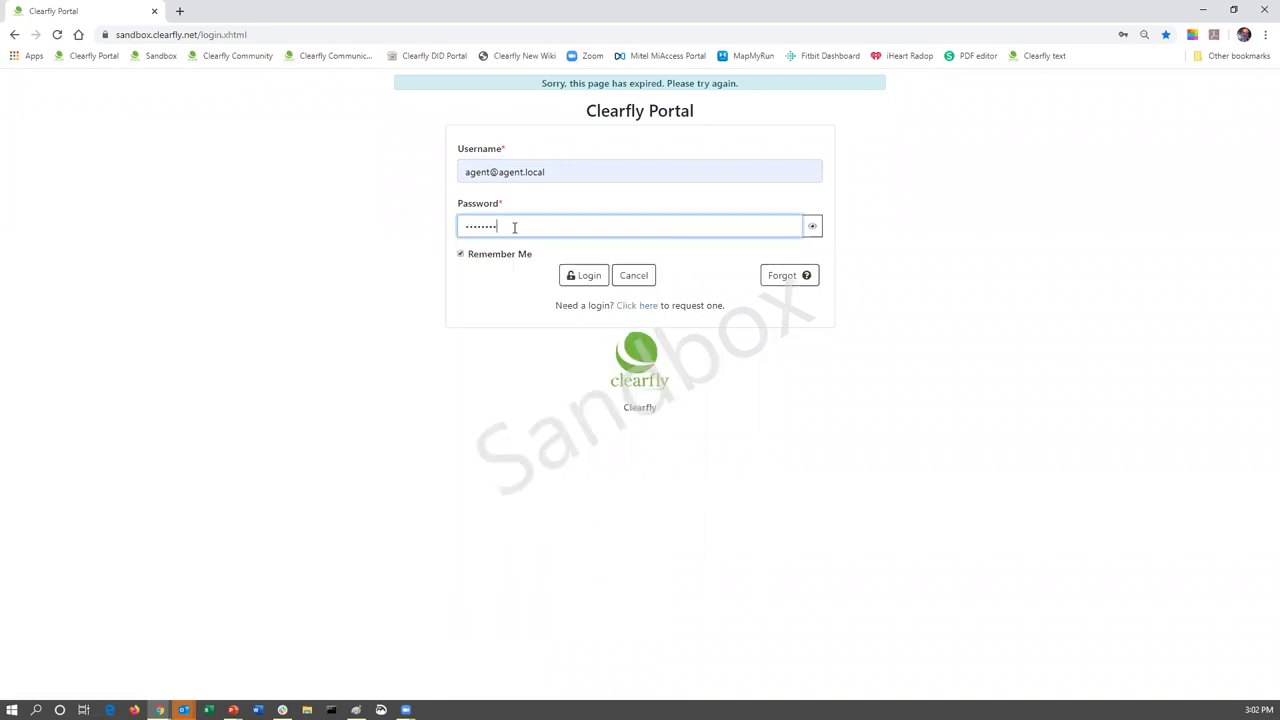
pyautogui.press('Return')
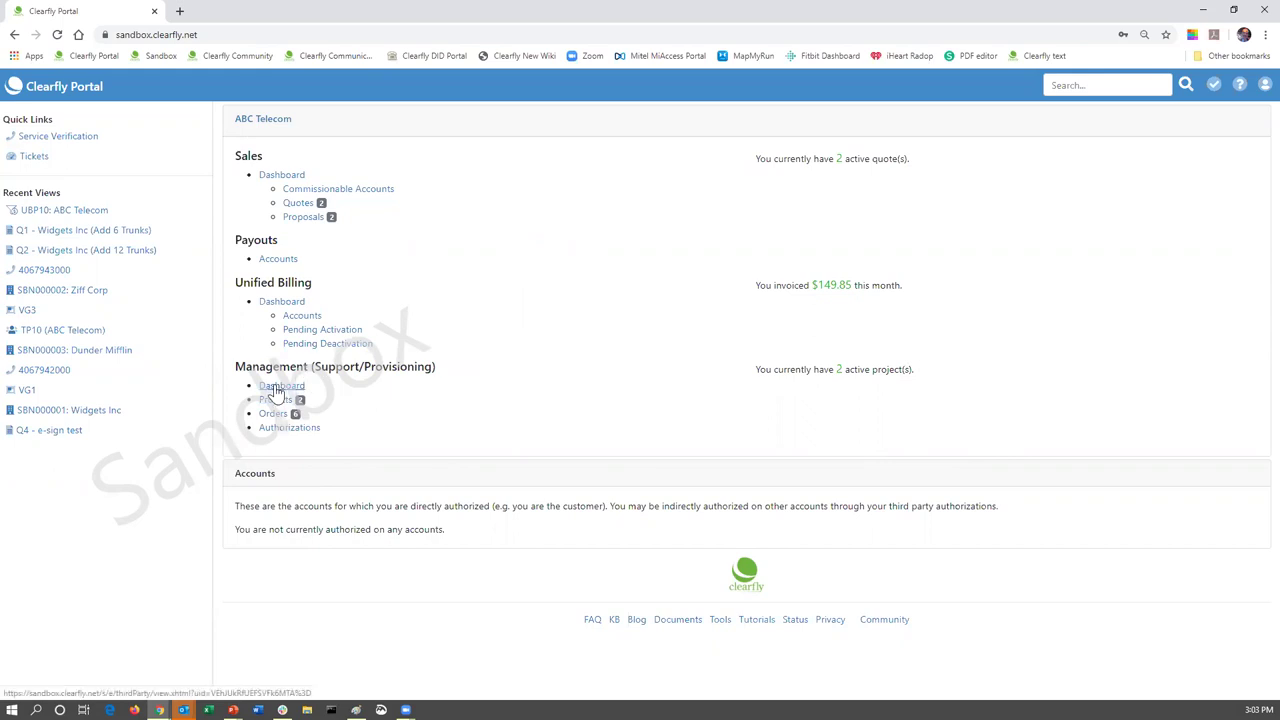
# Step: Open ABC Telecom's Management dashboard to show Third Party TP10 on its Users tab
pyautogui.click(276, 388)
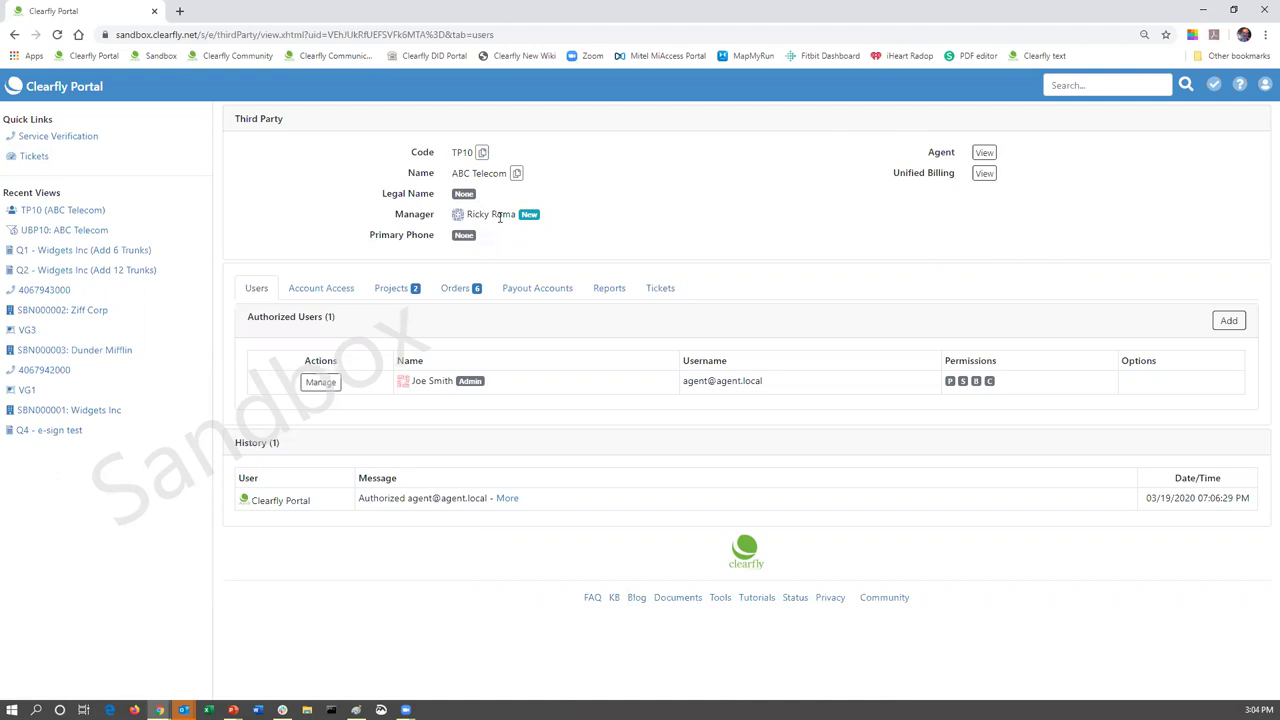
pyautogui.moveTo(498, 216)
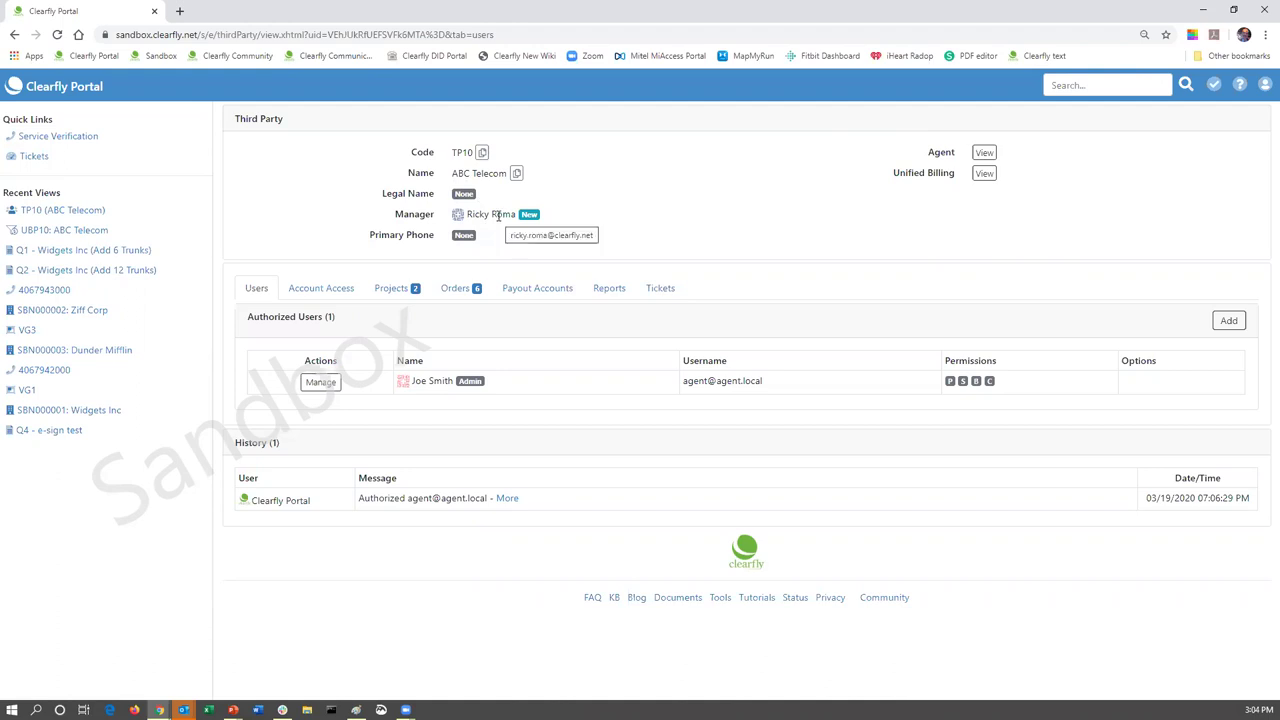
# Step: View the Agent record's quotes, then open the Unified Billing record UBP10
pyautogui.click(986, 158)
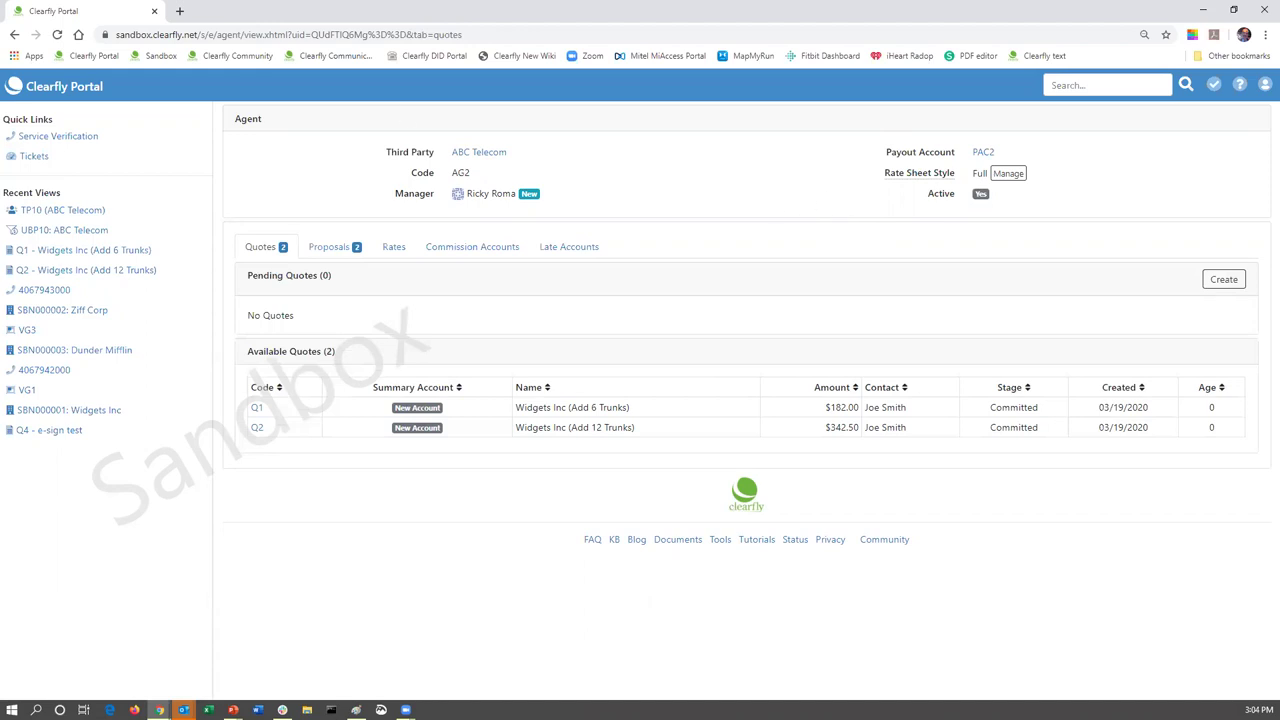
pyautogui.click(15, 36)
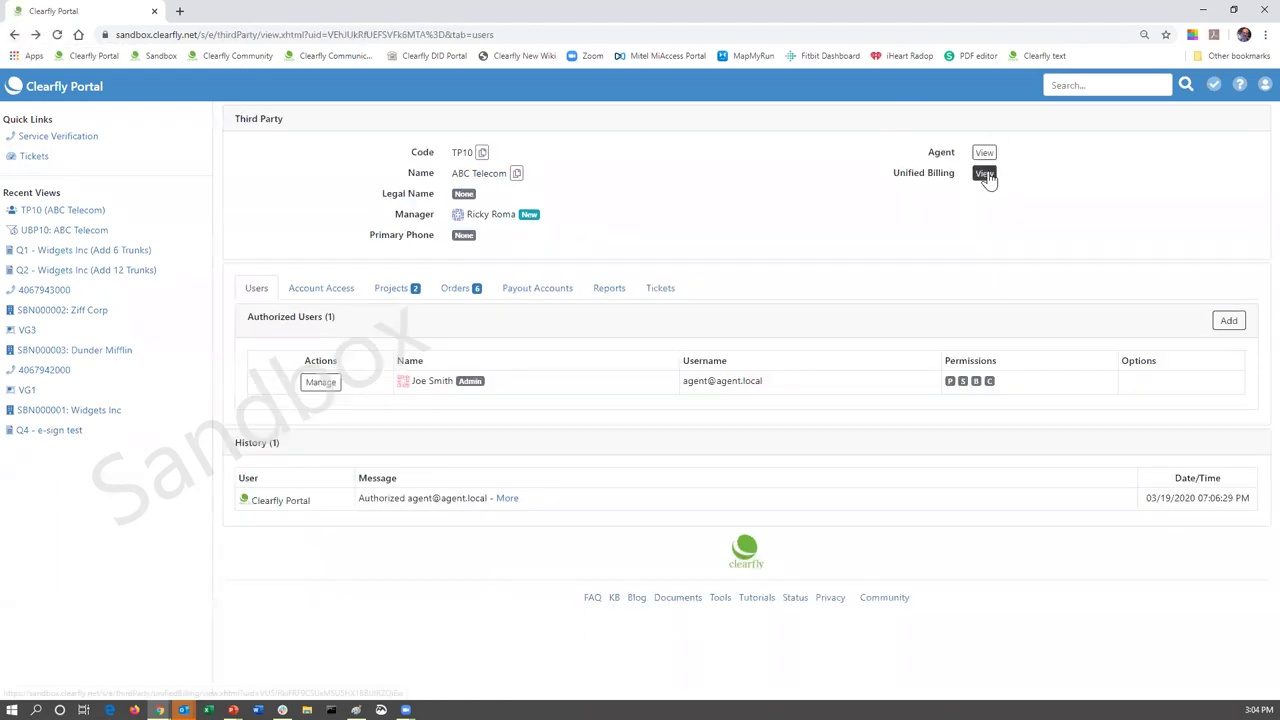
pyautogui.click(985, 175)
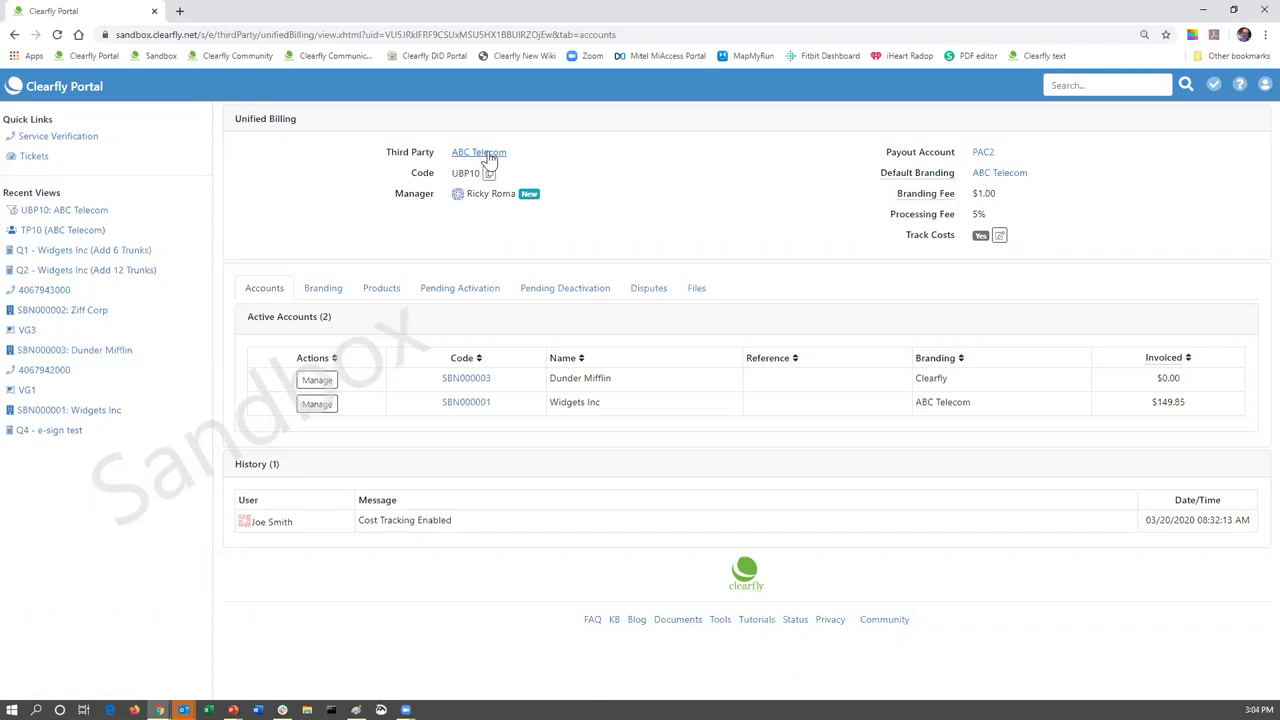
# Step: Go back and reopen ABC Telecom's TP10 record from the home page's Management Dashboard
pyautogui.click(14, 34)
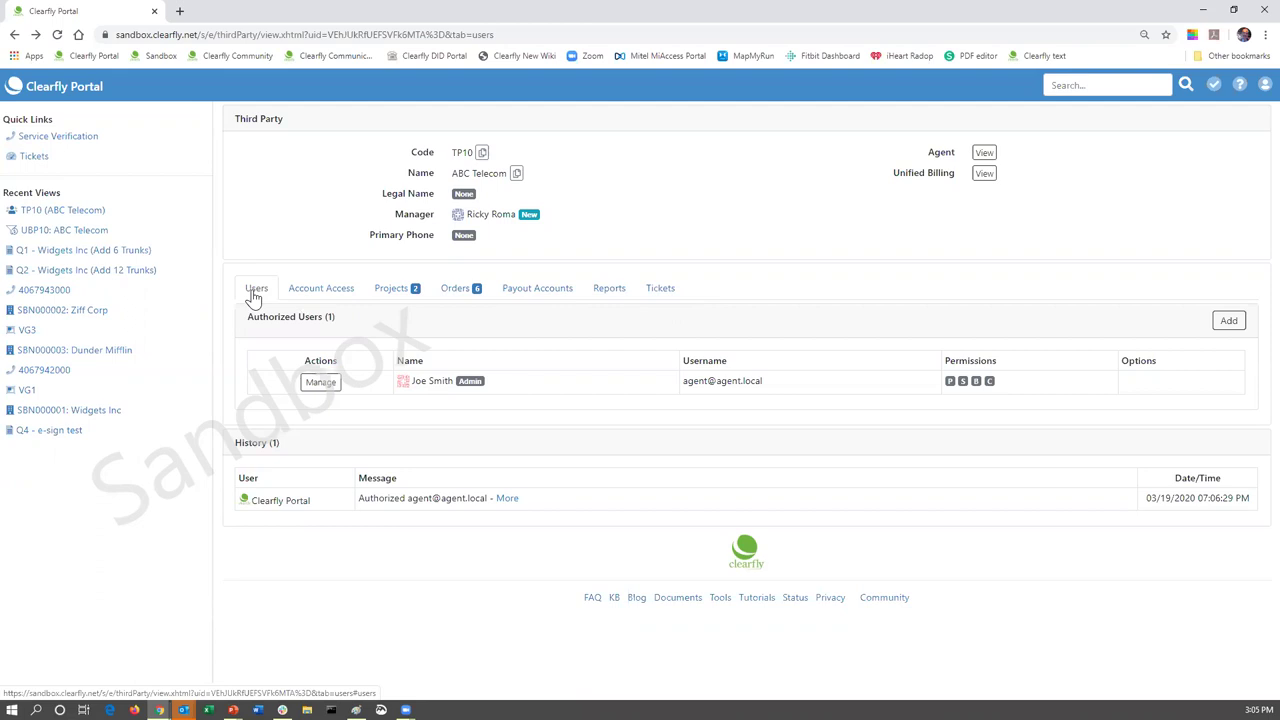
pyautogui.click(42, 93)
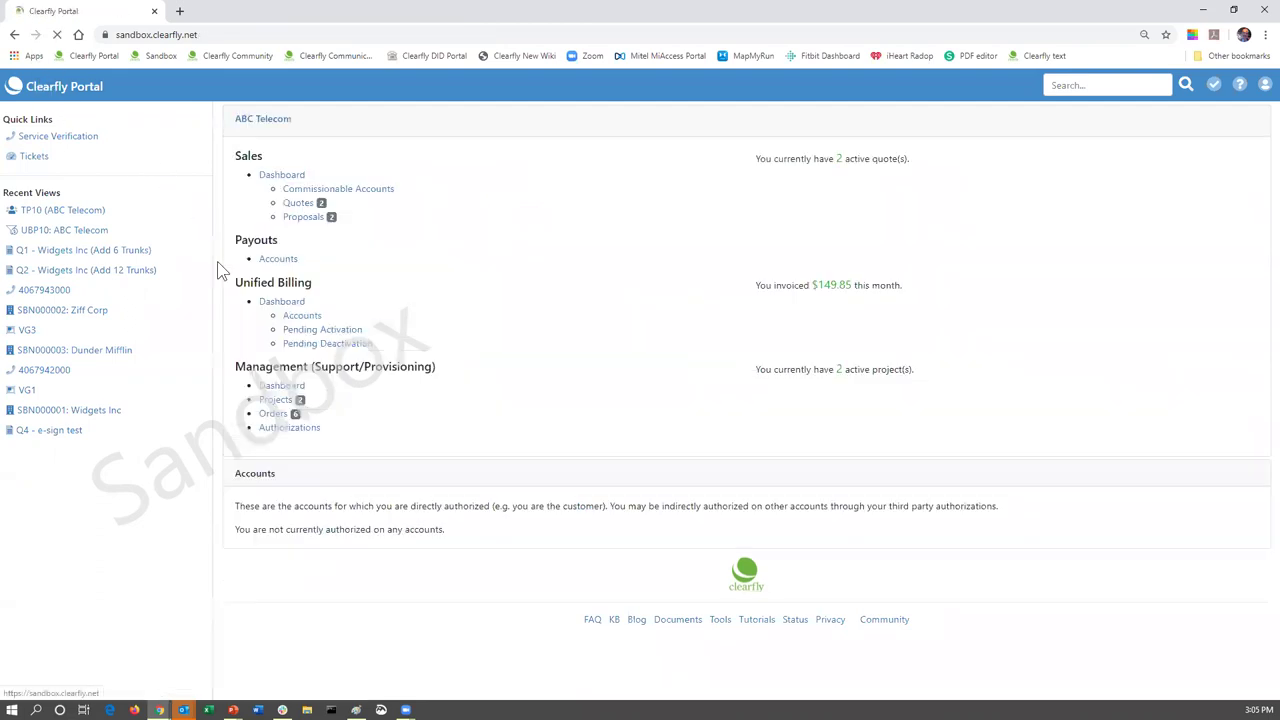
pyautogui.click(285, 392)
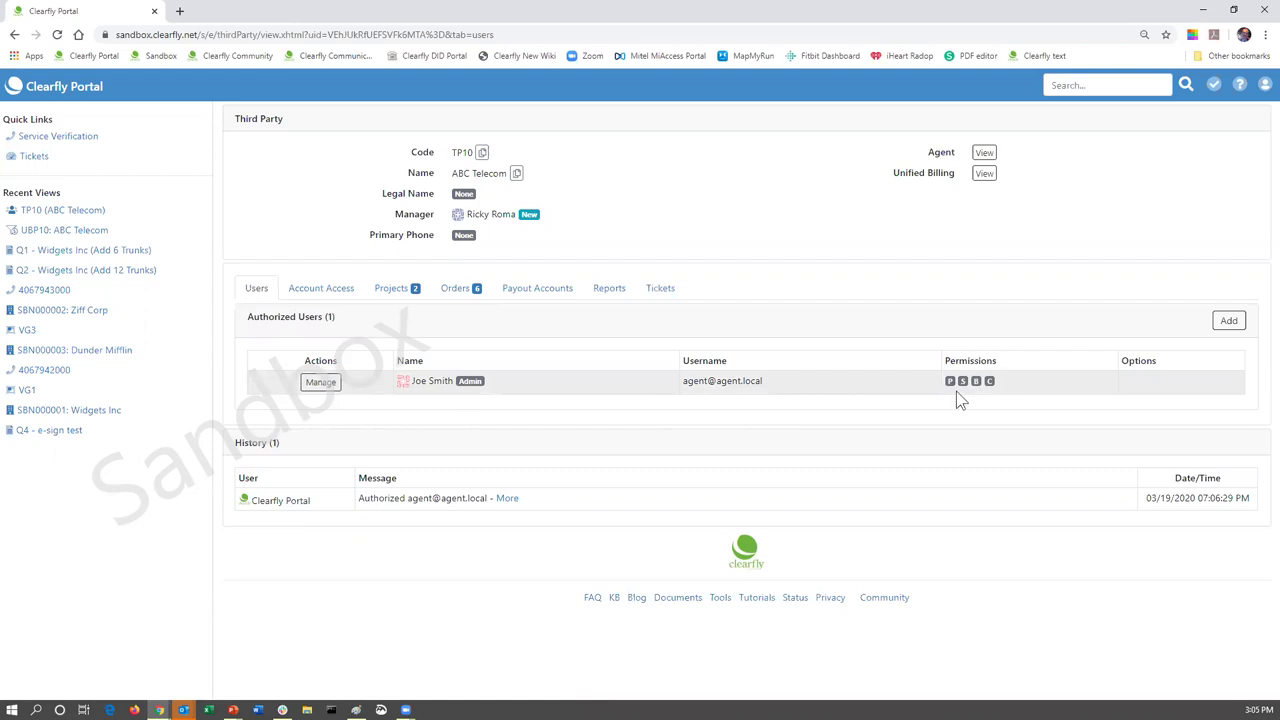
pyautogui.moveTo(951, 382)
pyautogui.click(320, 382)
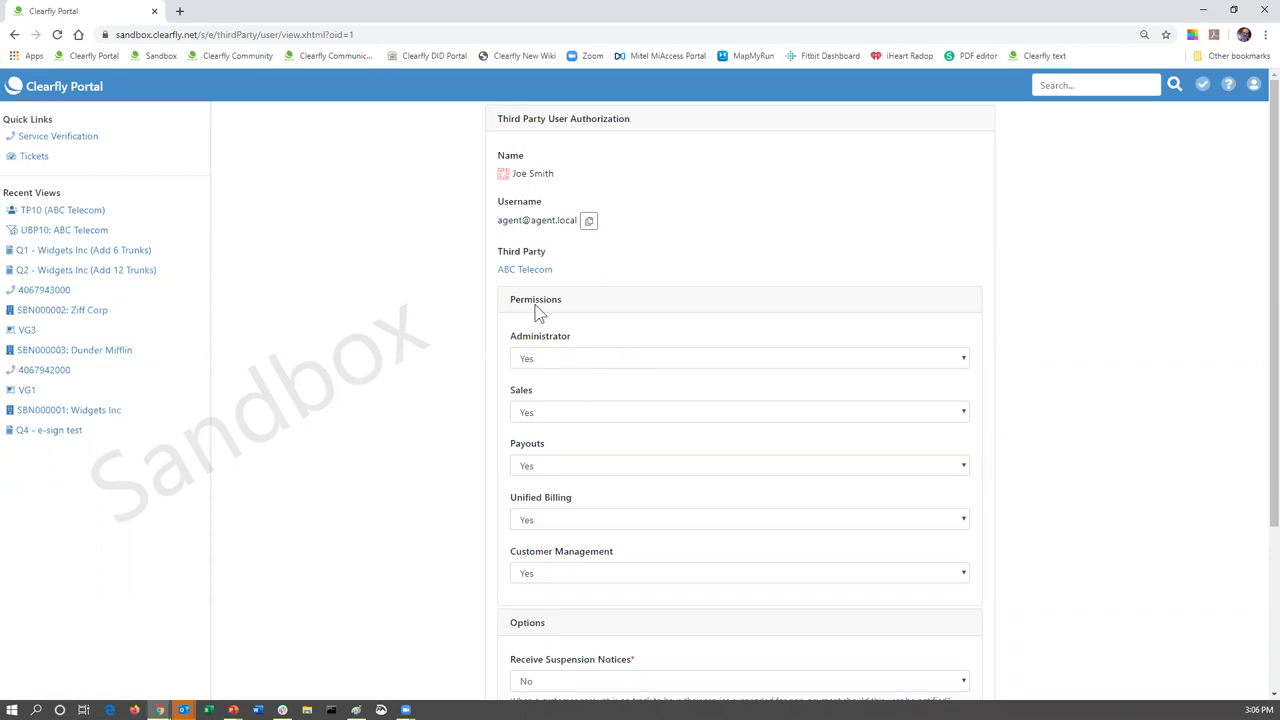
pyautogui.click(588, 360)
pyautogui.click(588, 362)
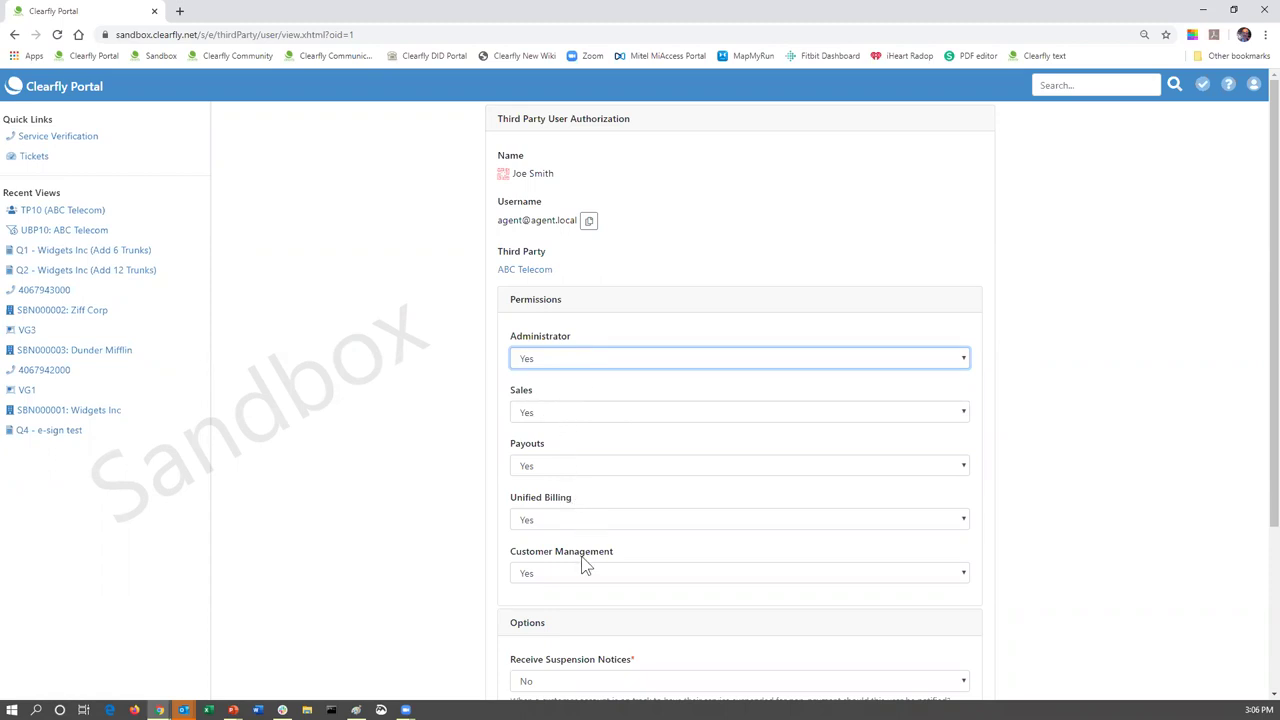
pyautogui.scroll(-2, 734, 475)
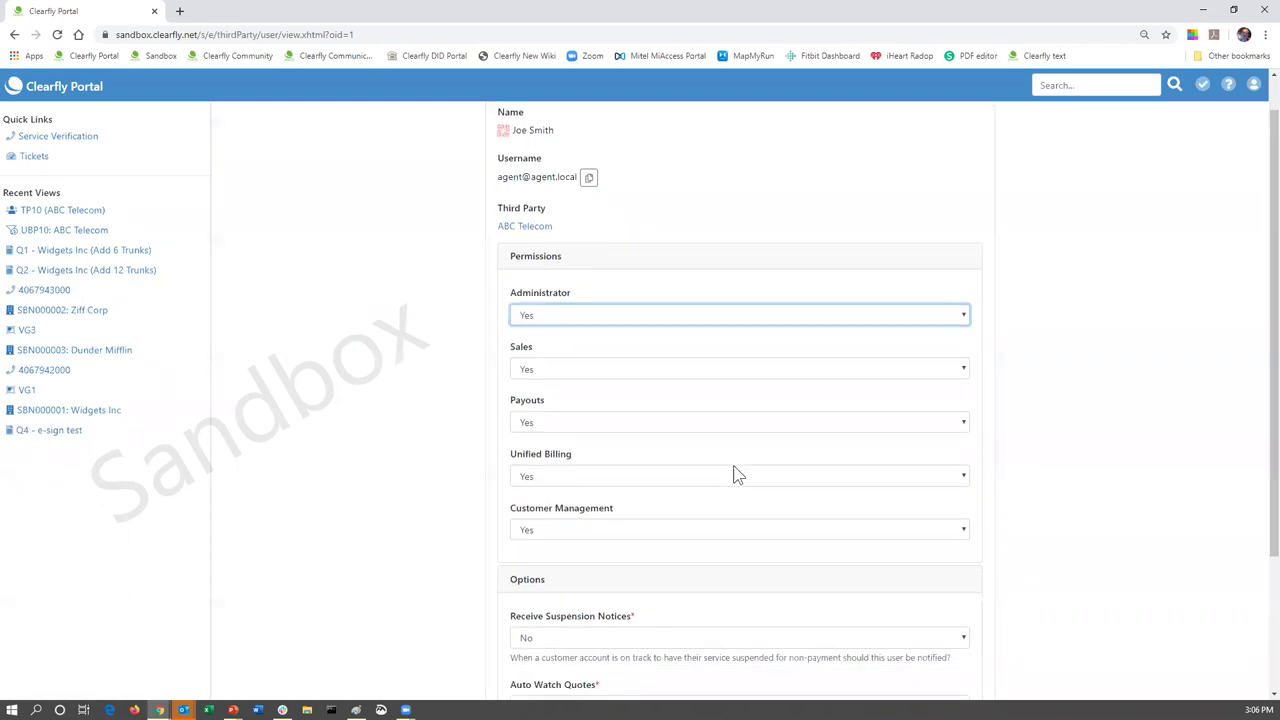
pyautogui.scroll(-1, 733, 475)
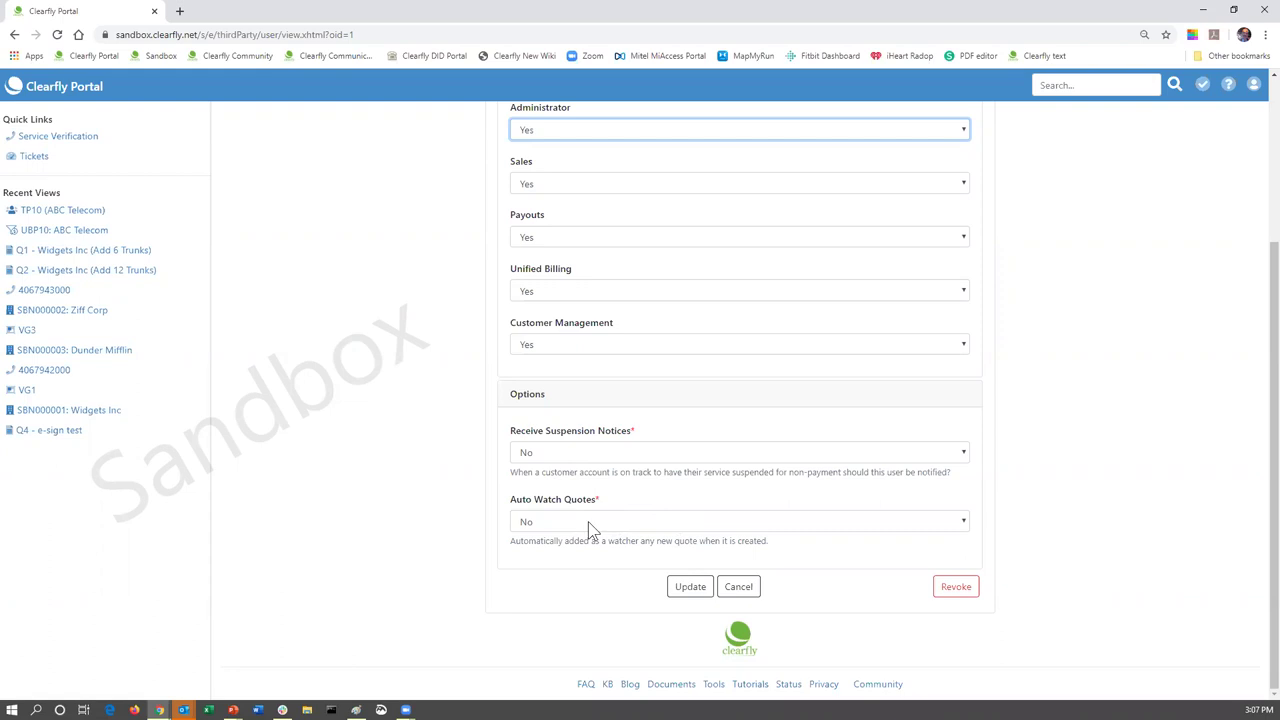
# Step: Check the authorized user's permission settings, then reopen TP10 via the home Management Dashboard
pyautogui.click(14, 34)
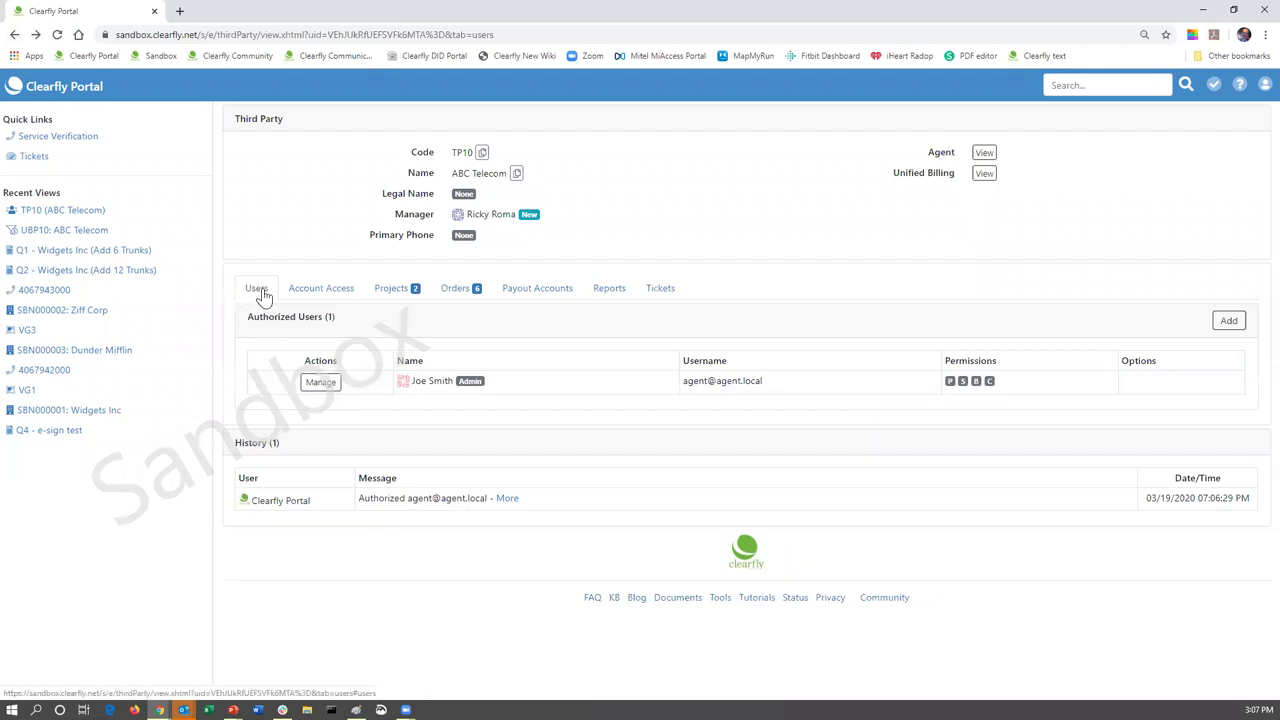
pyautogui.click(314, 394)
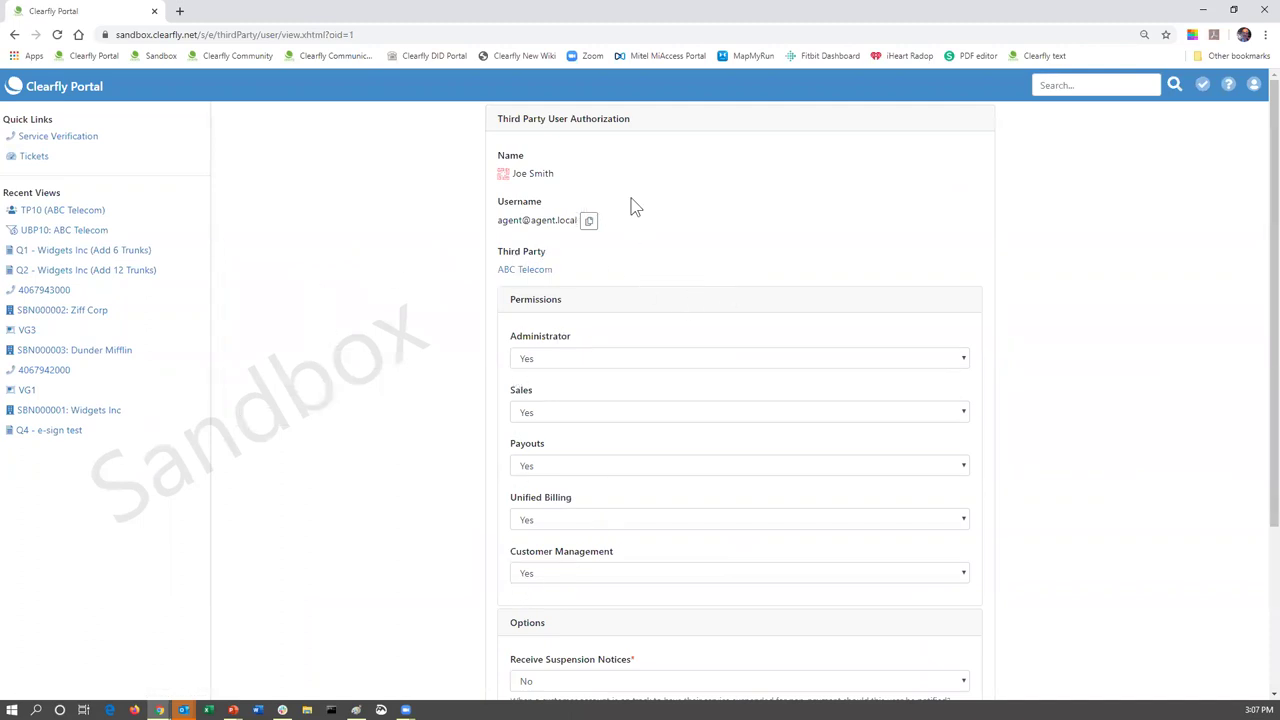
pyautogui.scroll(-3, 503, 285)
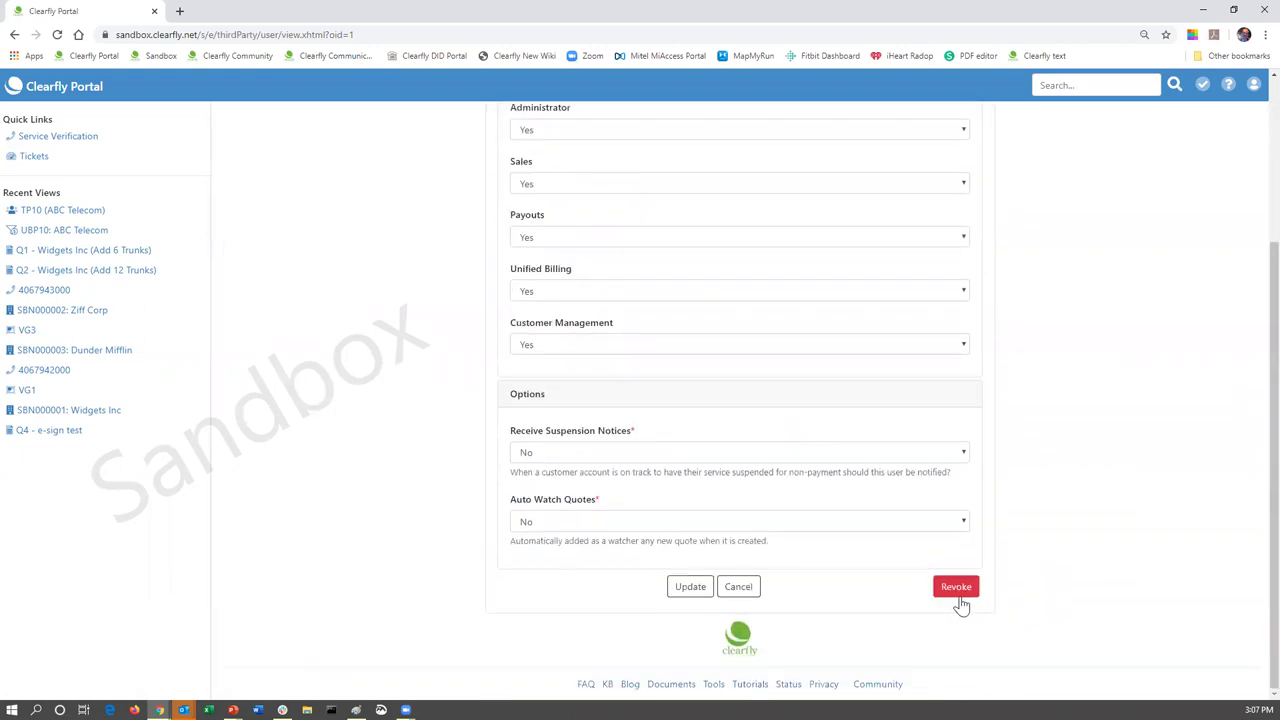
pyautogui.click(58, 95)
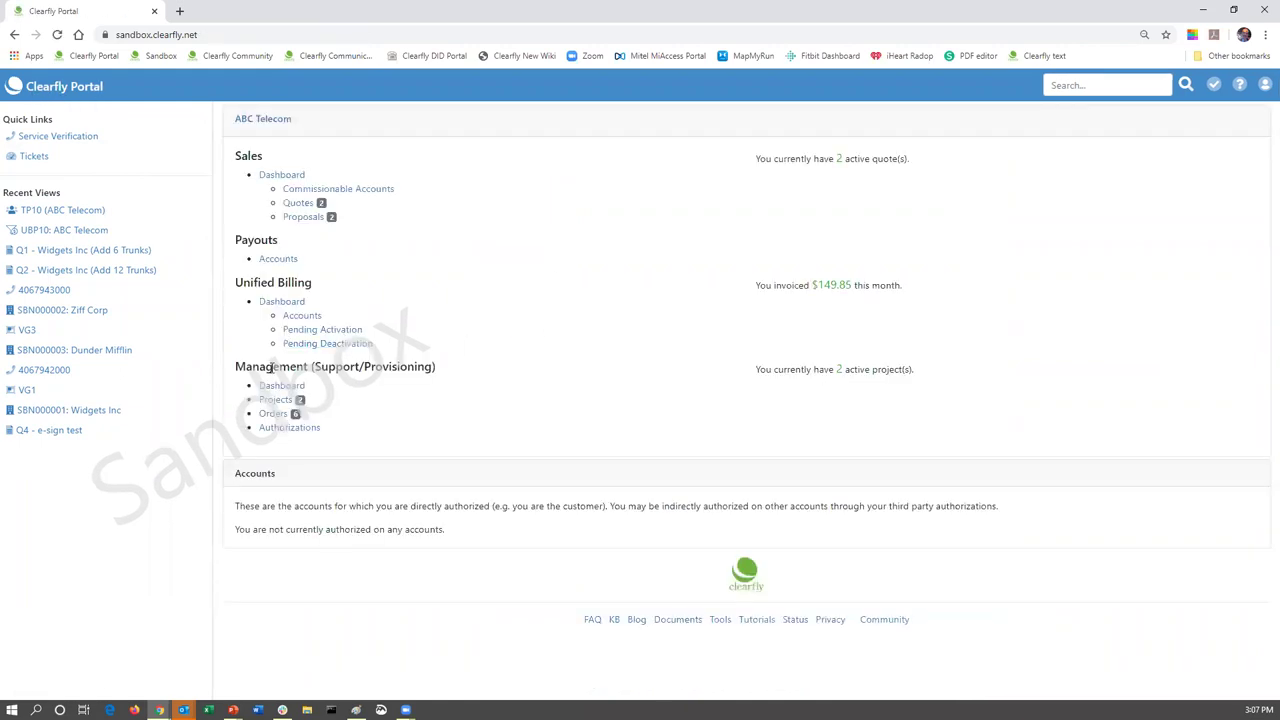
pyautogui.click(272, 386)
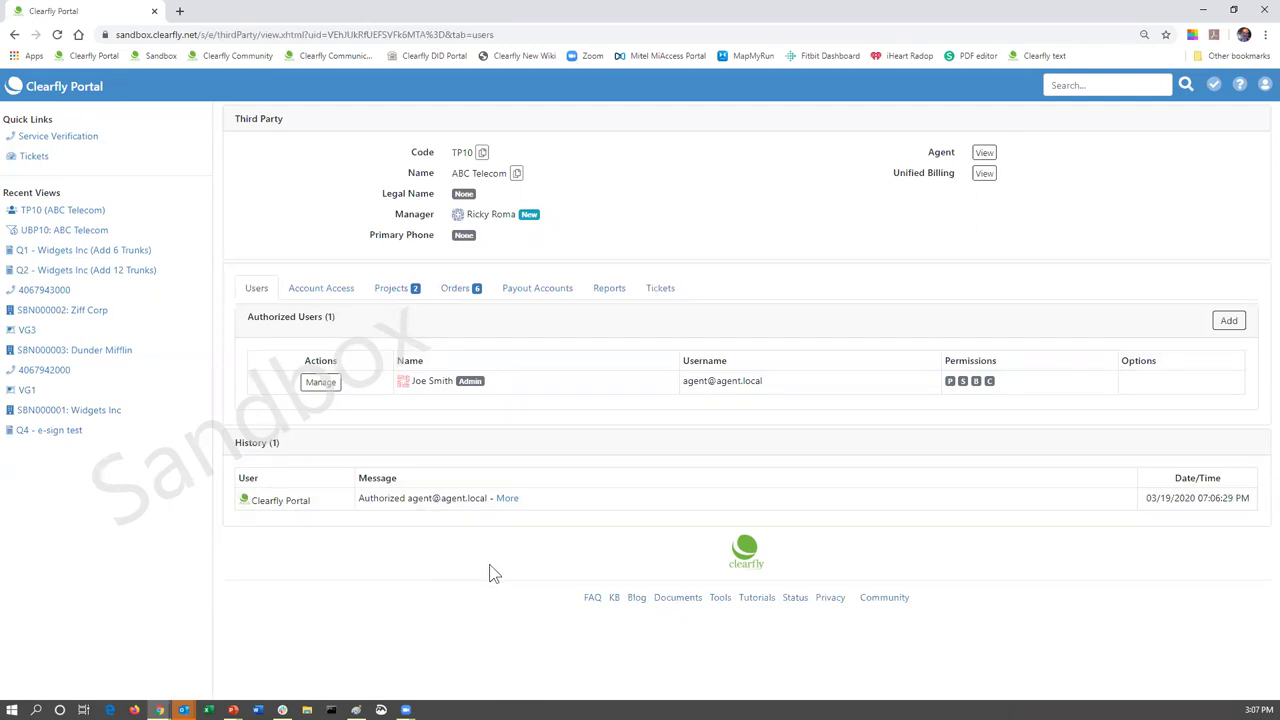
# Step: Check TP10's Account Access and the agent's Commissionable Accounts, then reopen TP10 from the dashboard
pyautogui.click(310, 290)
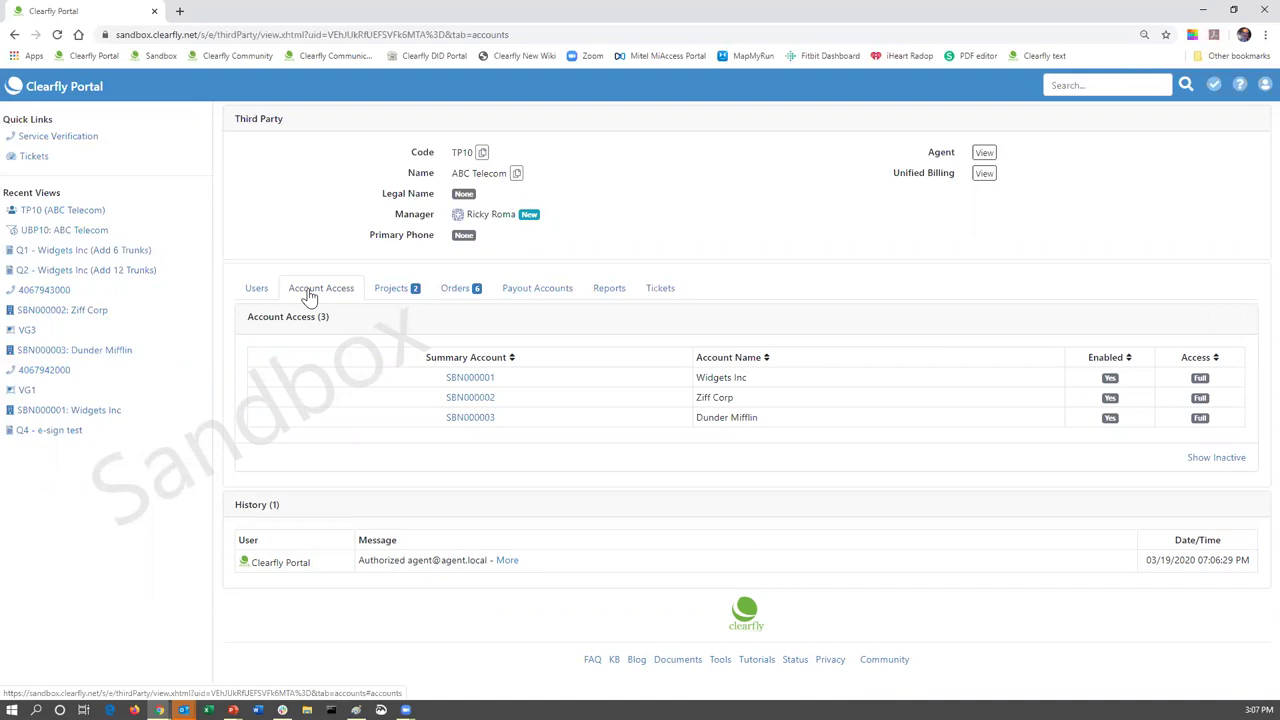
pyautogui.click(62, 92)
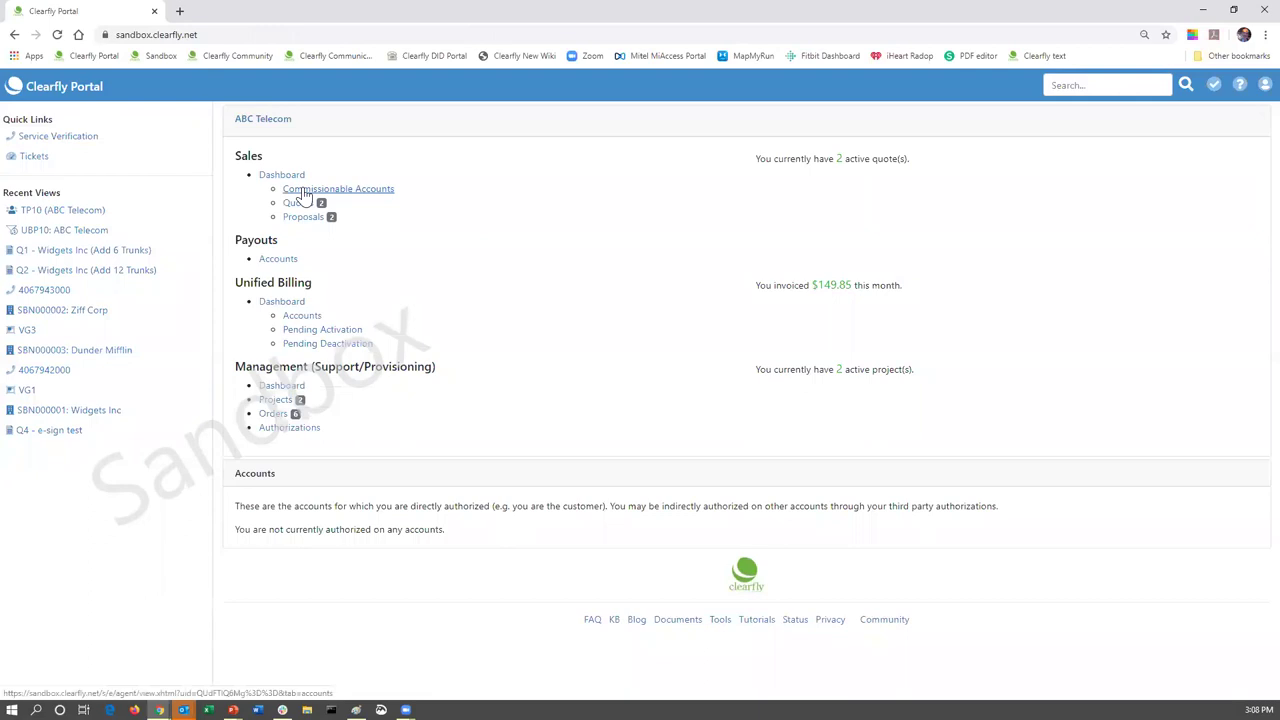
pyautogui.click(303, 190)
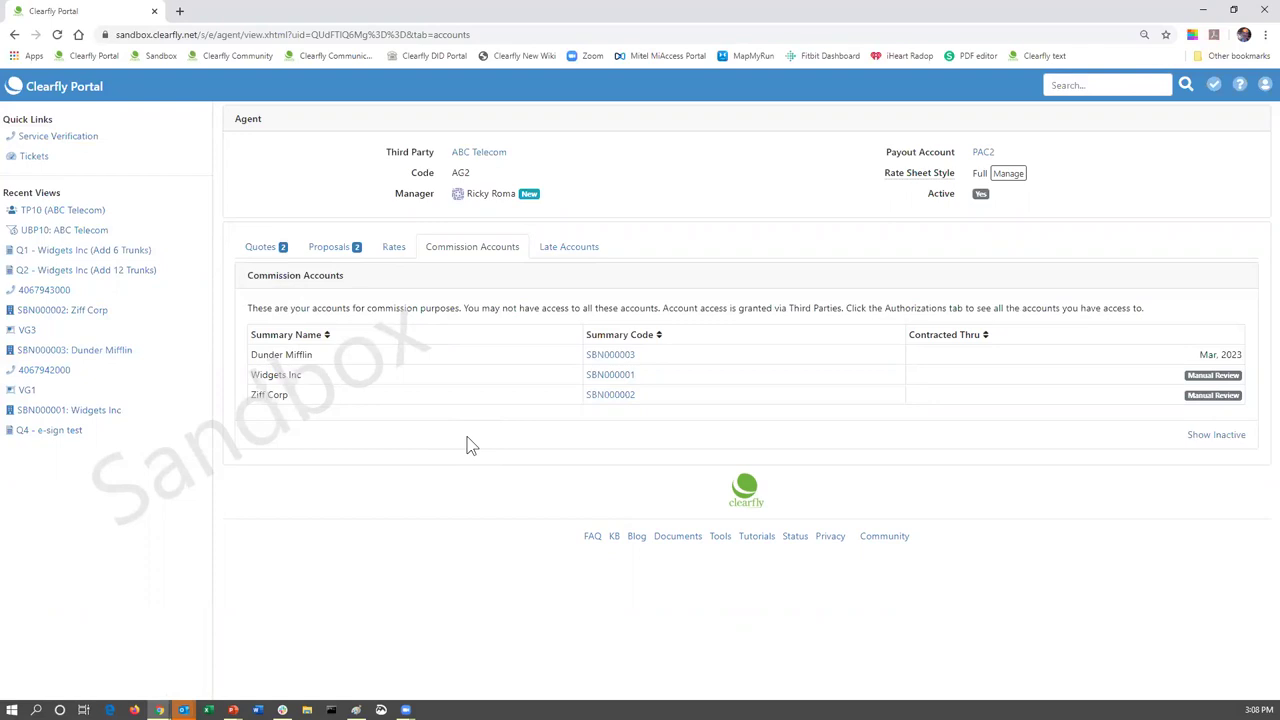
pyautogui.click(60, 92)
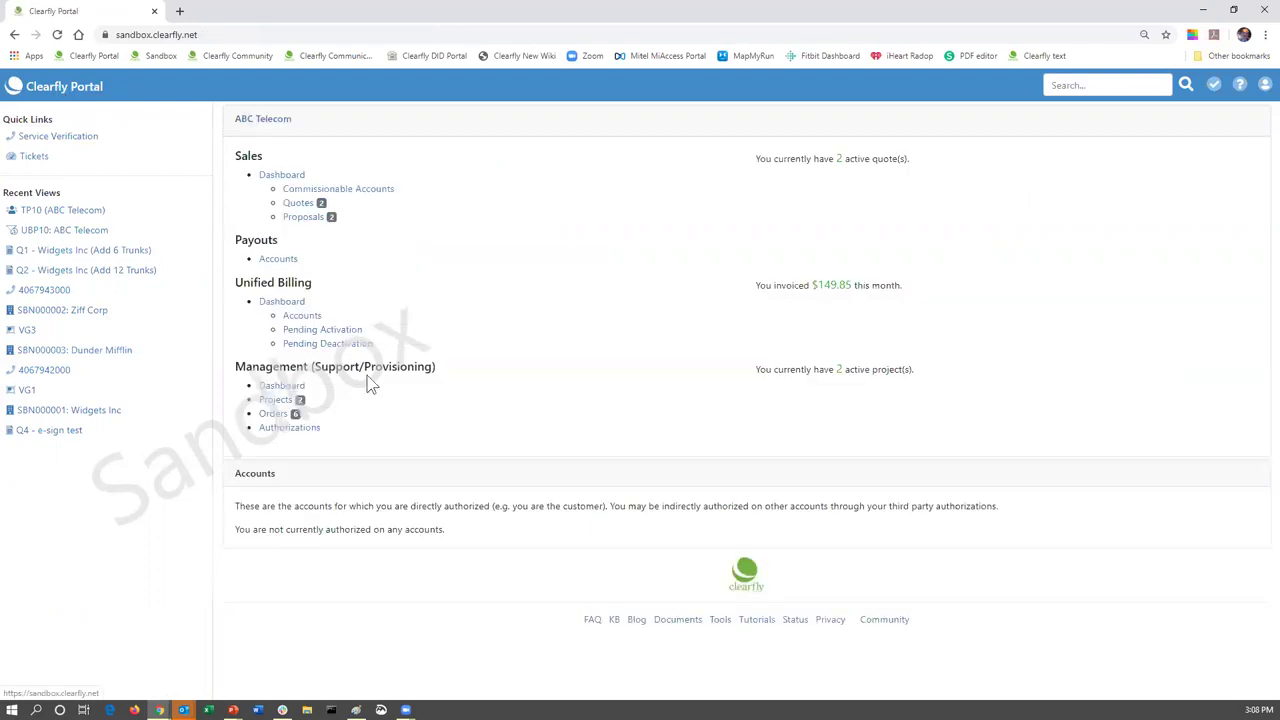
pyautogui.click(282, 387)
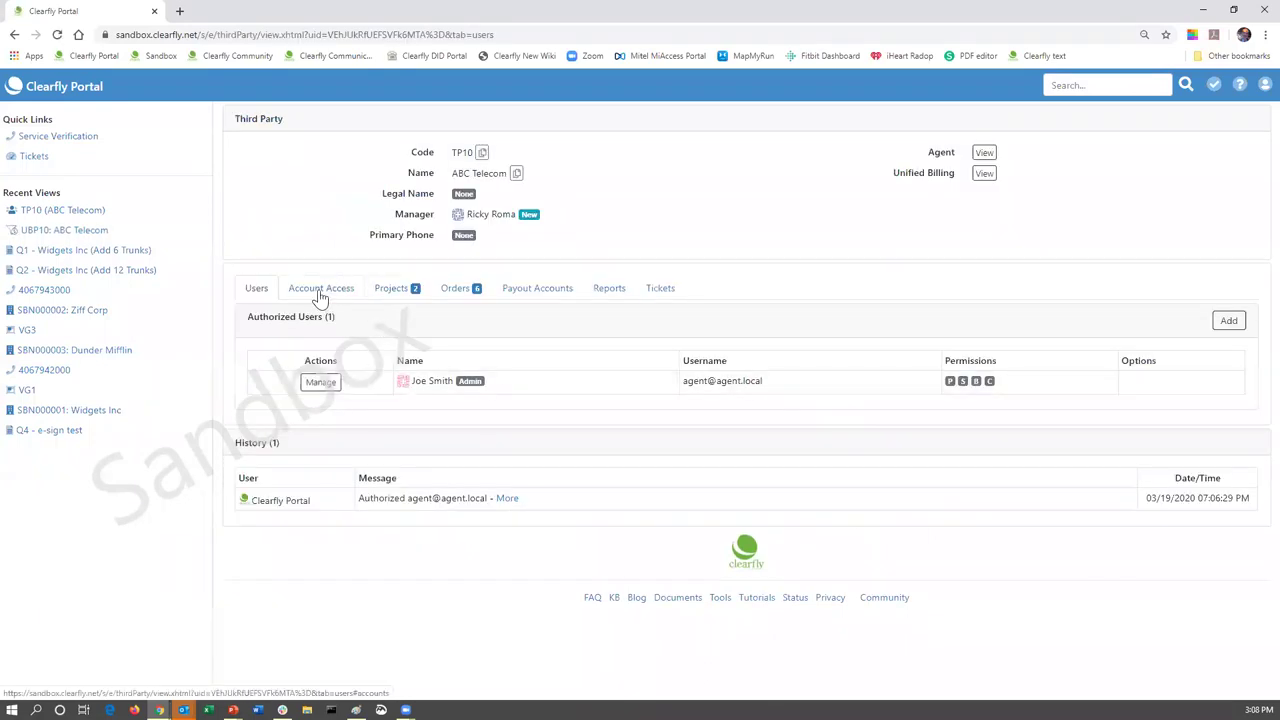
# Step: On Account Access, sort by Account Name and open Widgets Inc account SBN000001
pyautogui.click(320, 290)
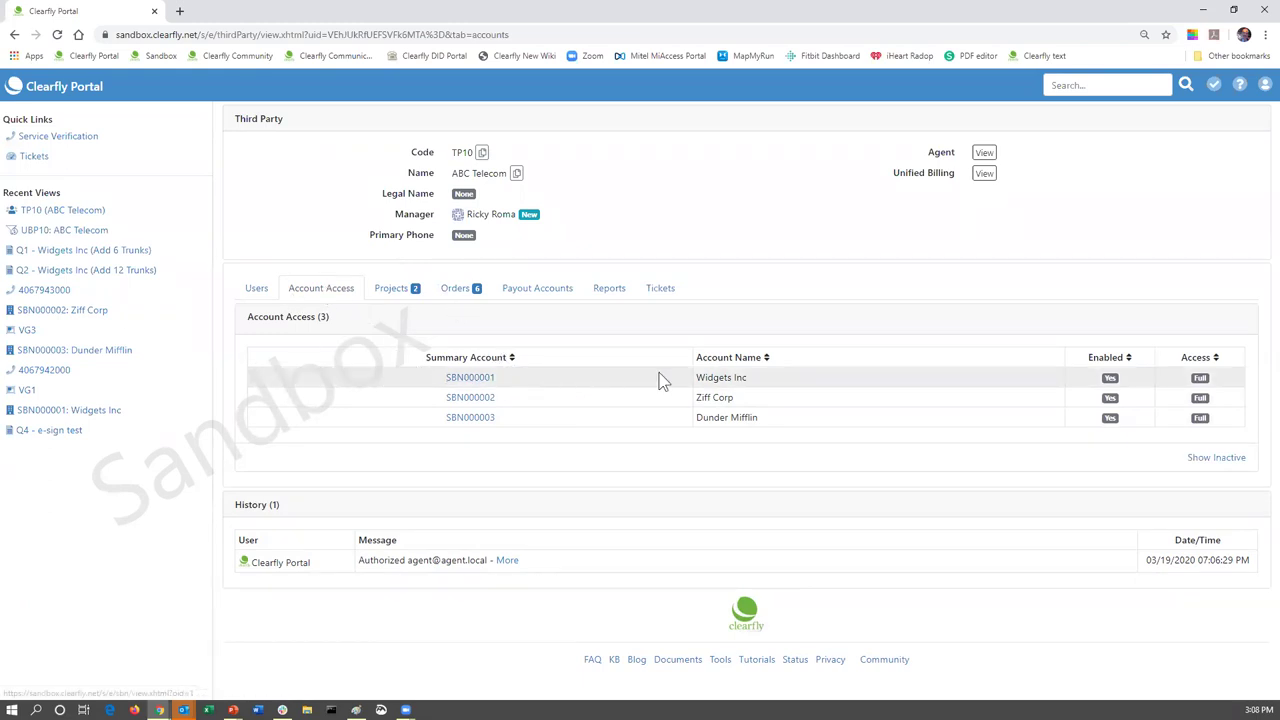
pyautogui.click(768, 366)
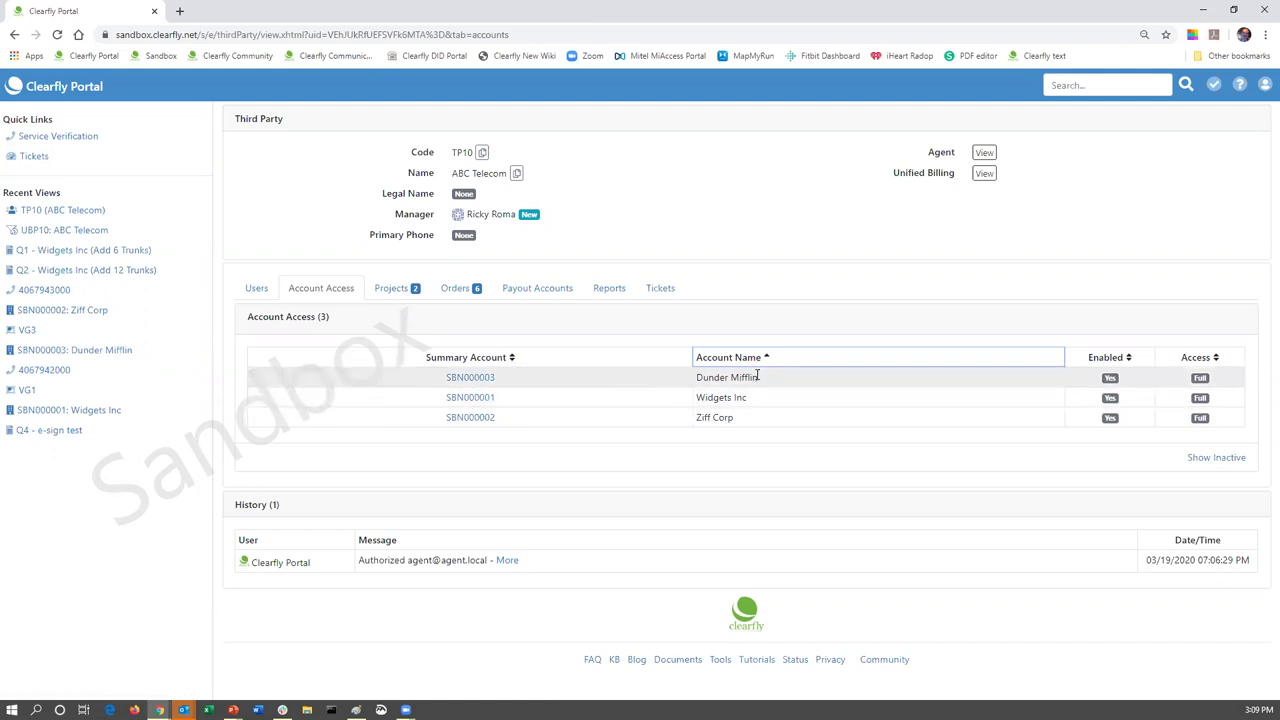
pyautogui.click(465, 401)
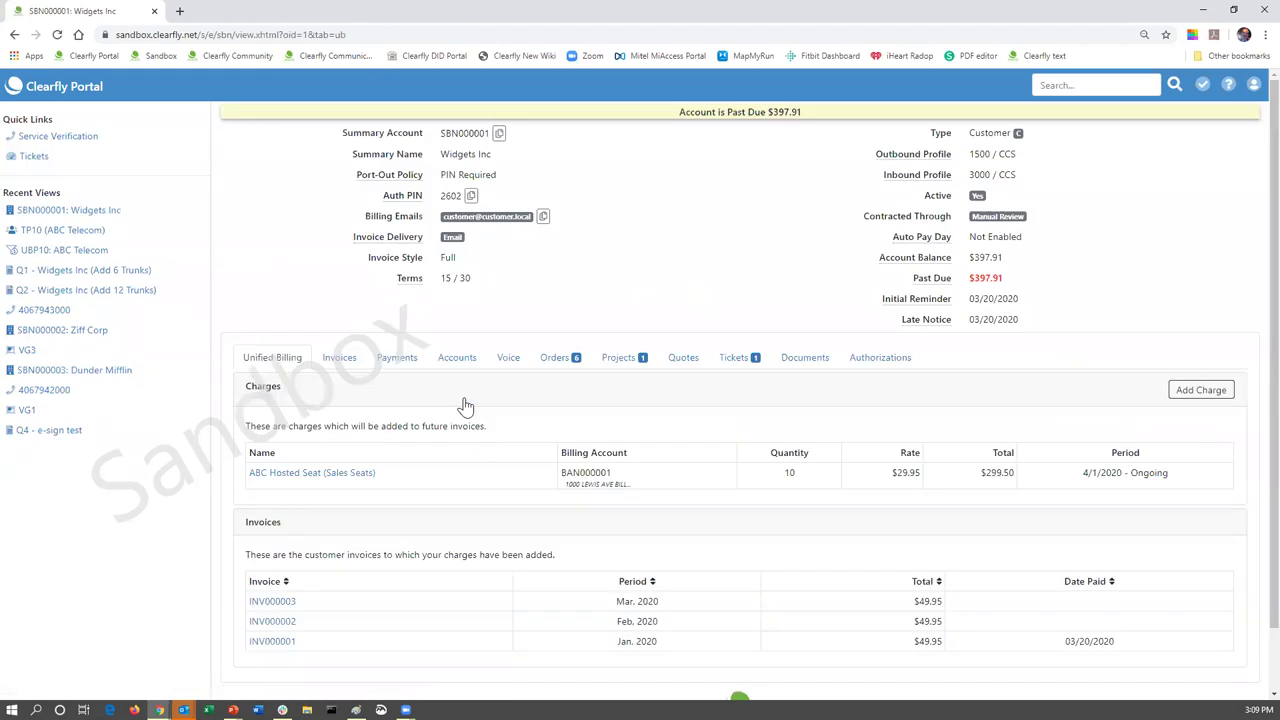
pyautogui.click(14, 34)
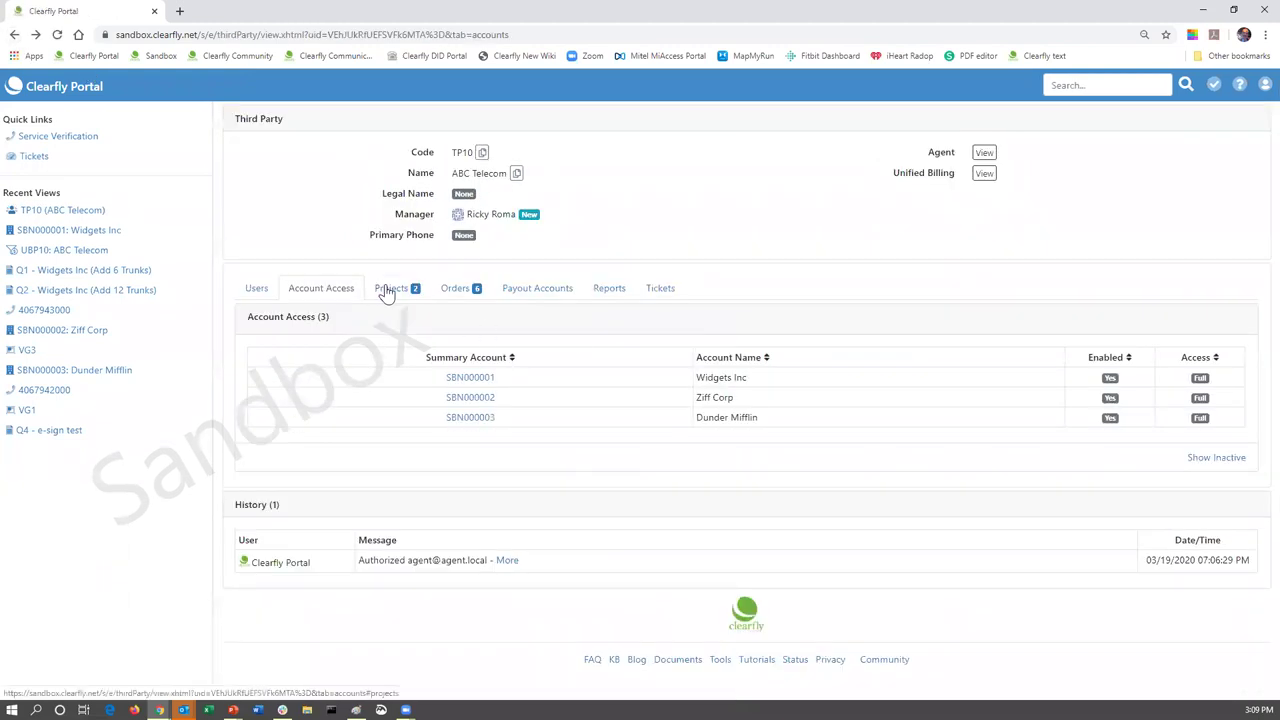
pyautogui.click(388, 289)
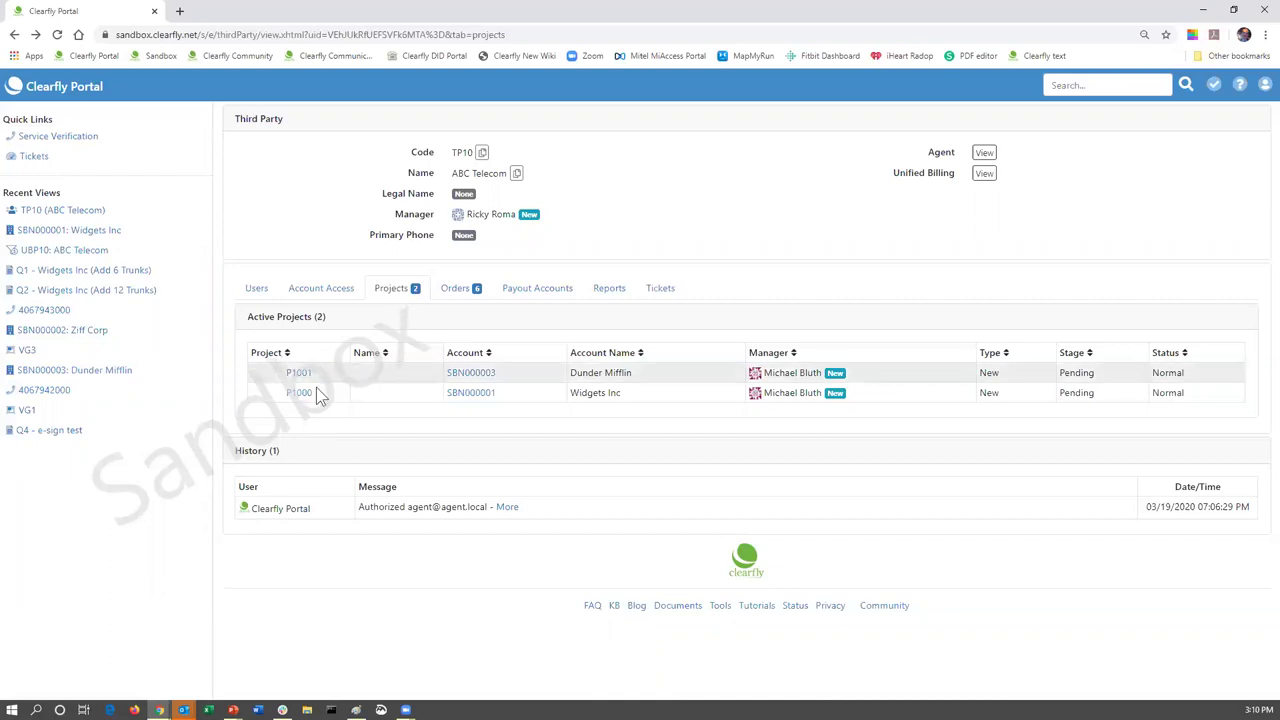
pyautogui.click(504, 370)
pyautogui.click(454, 290)
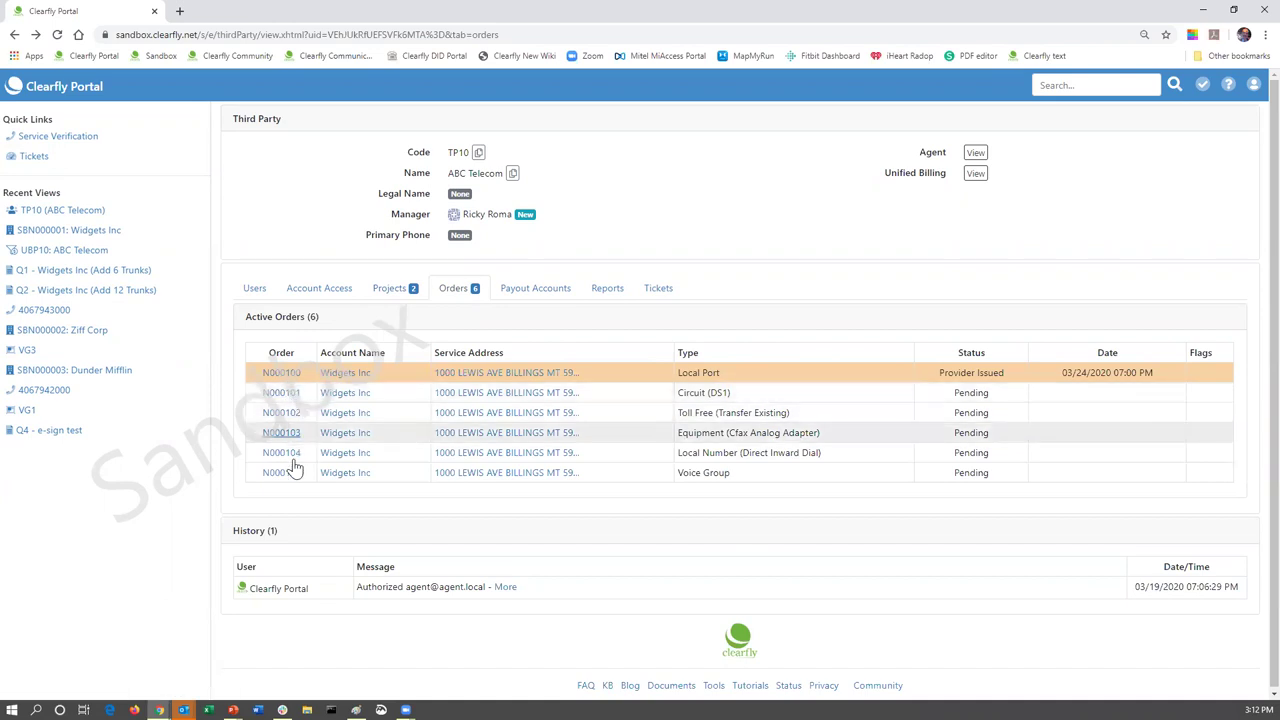
pyautogui.click(393, 290)
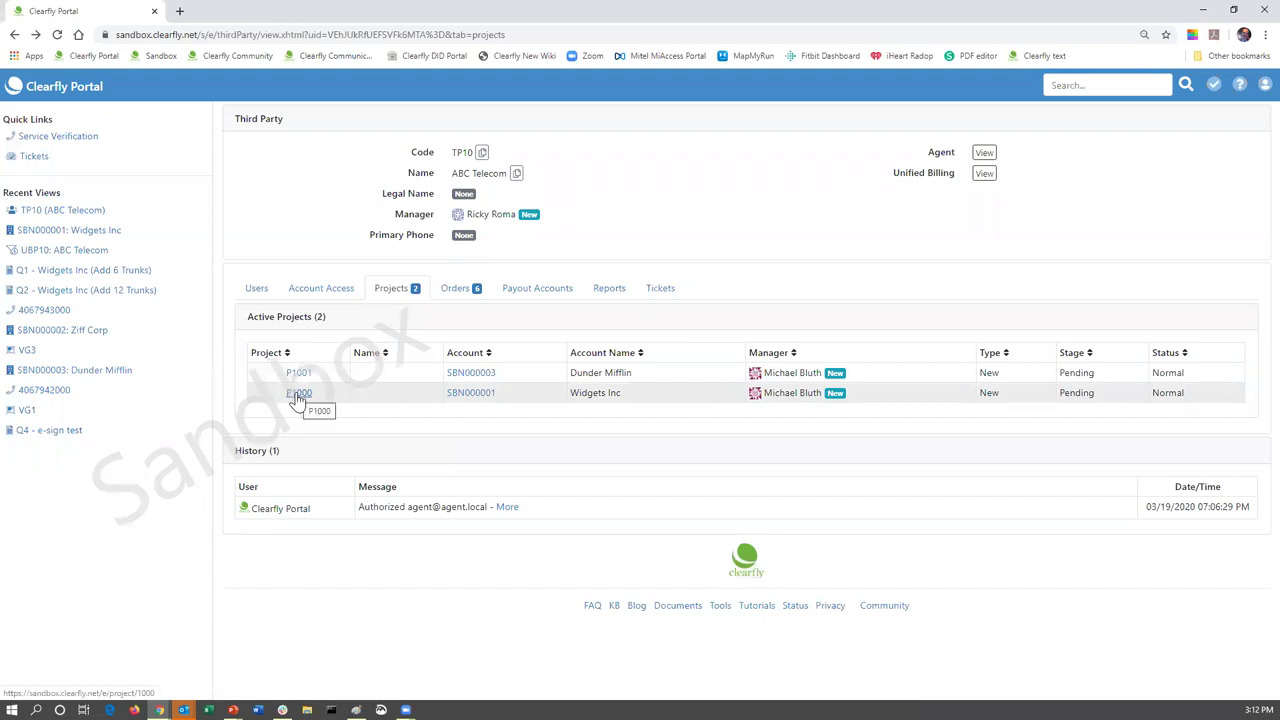
pyautogui.click(298, 394)
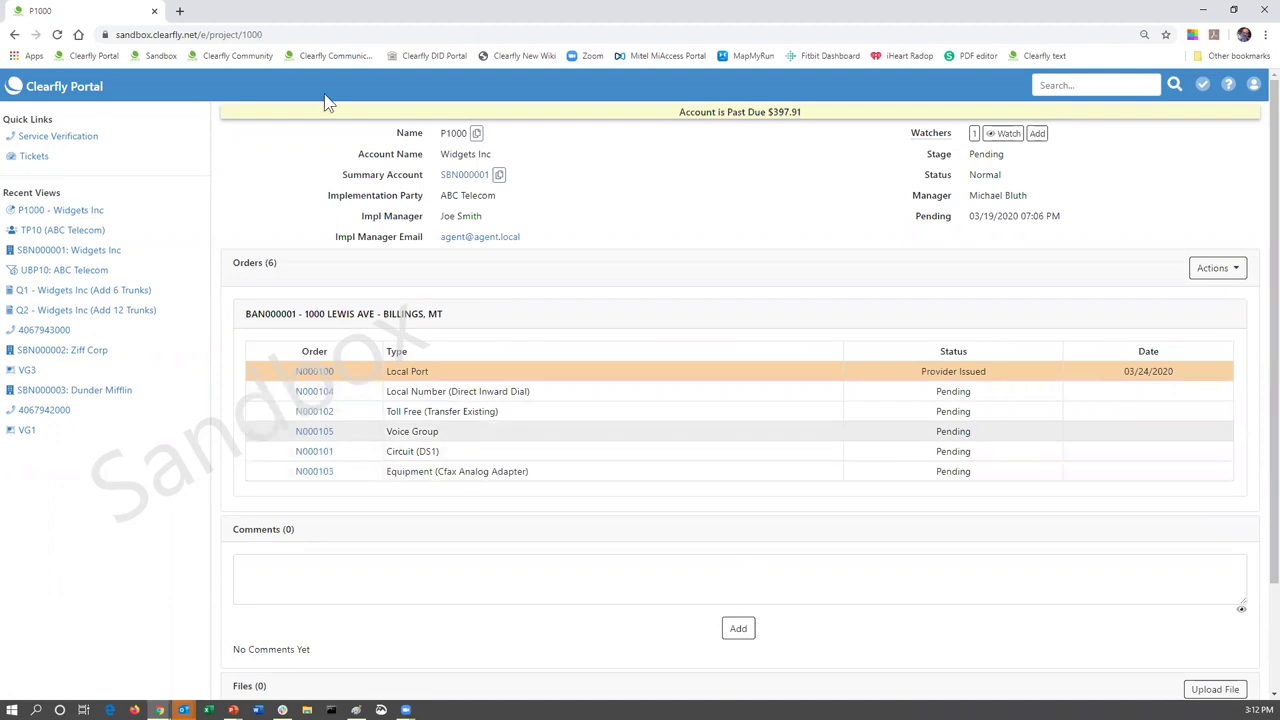
pyautogui.click(14, 34)
# Step: Open the Orders tab listing Widgets Inc orders N000100 through N000105
pyautogui.click(455, 290)
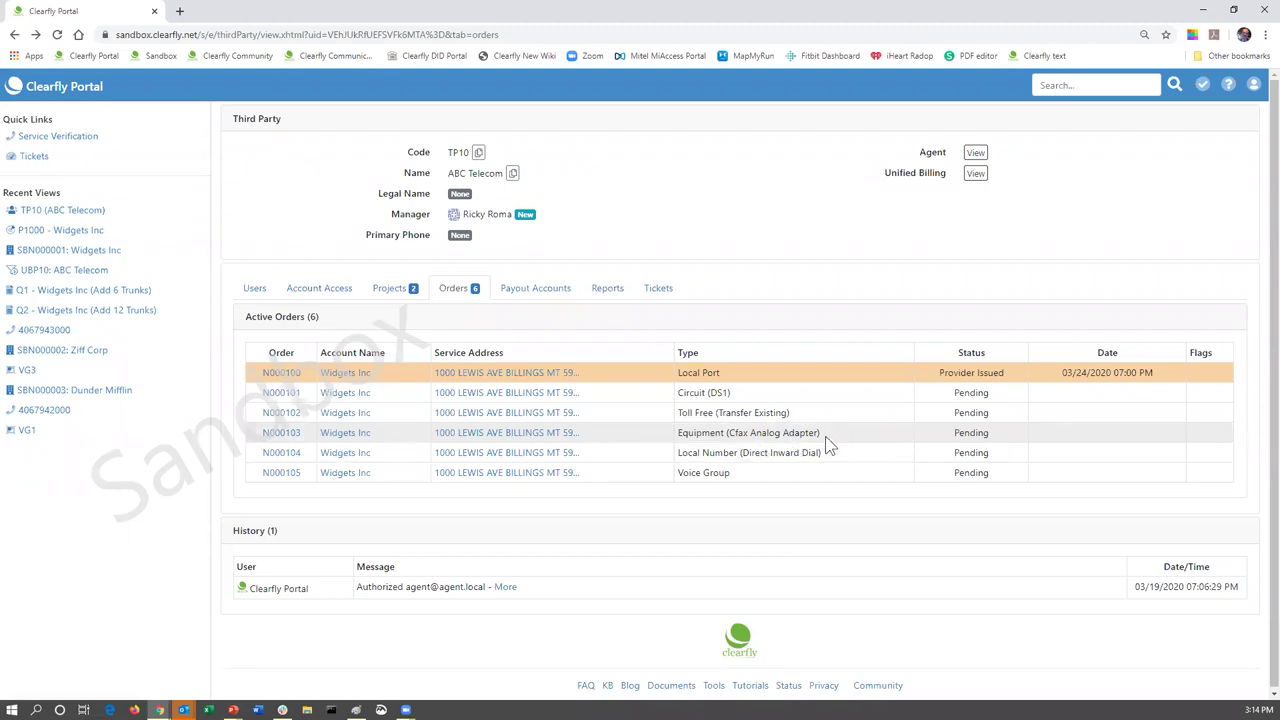
pyautogui.click(282, 437)
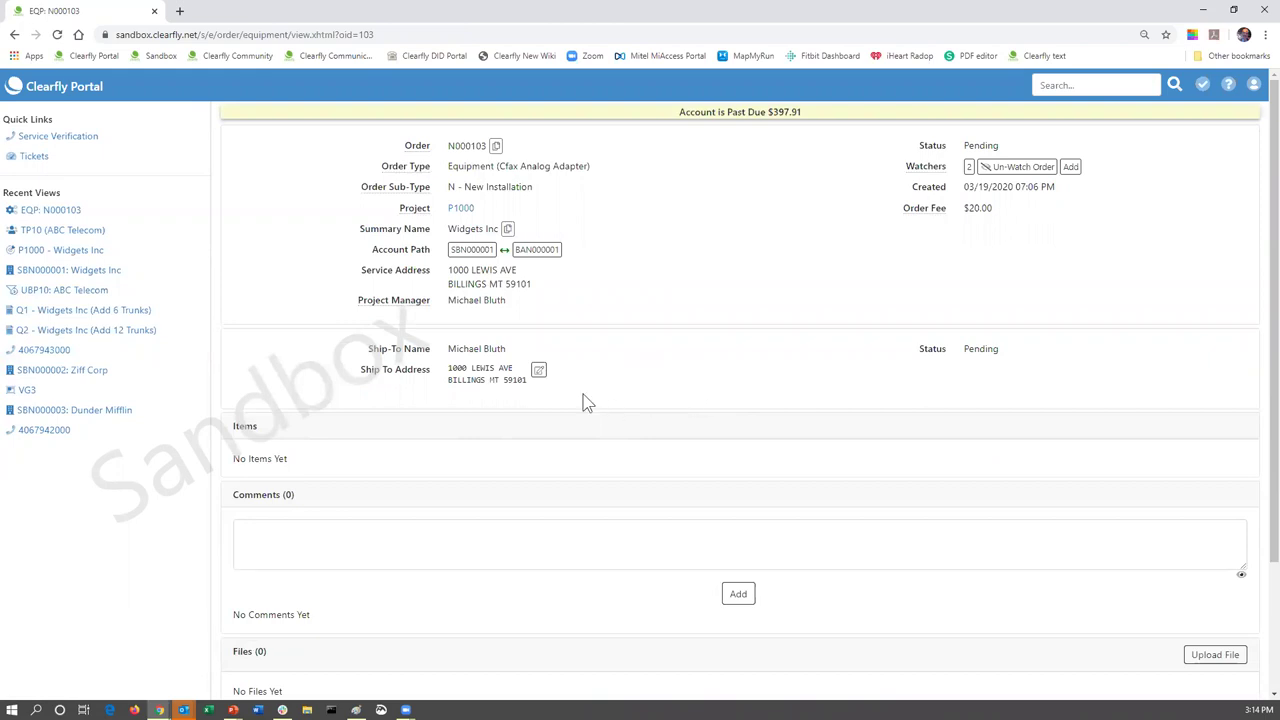
pyautogui.click(15, 35)
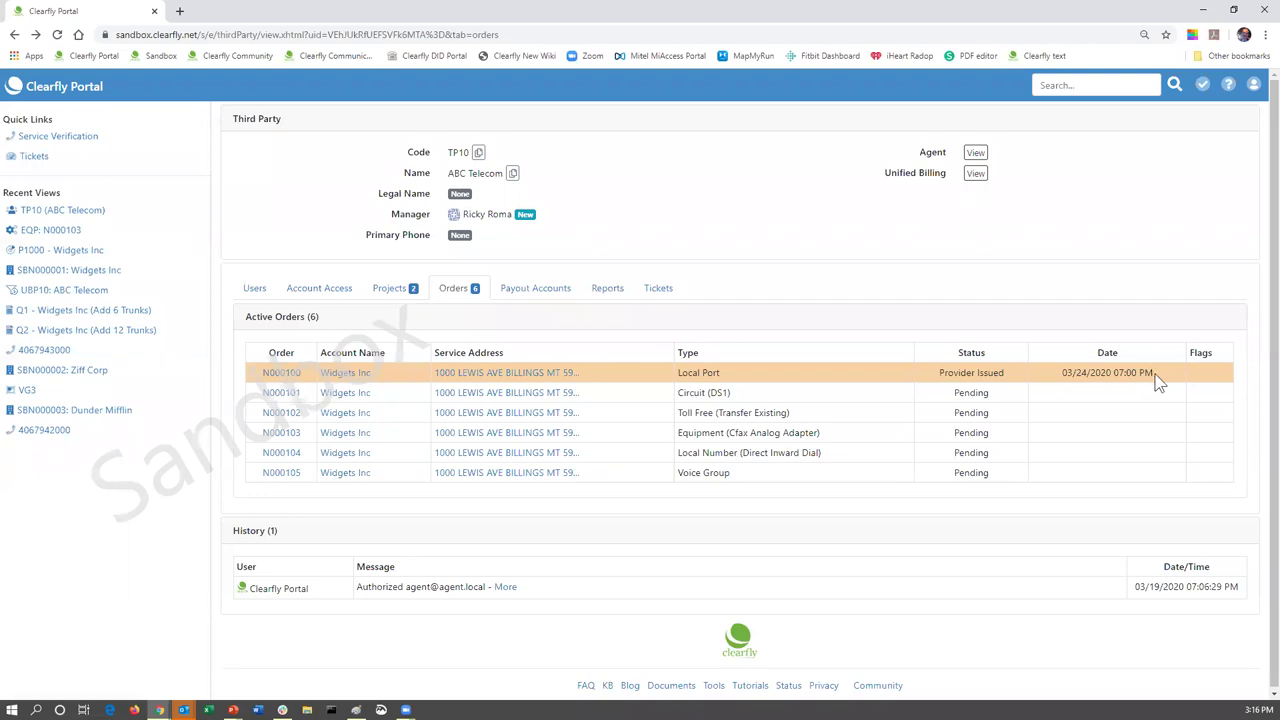
# Step: Open the Payout Accounts tab showing PAC2 paid by Mailed Check
pyautogui.click(538, 291)
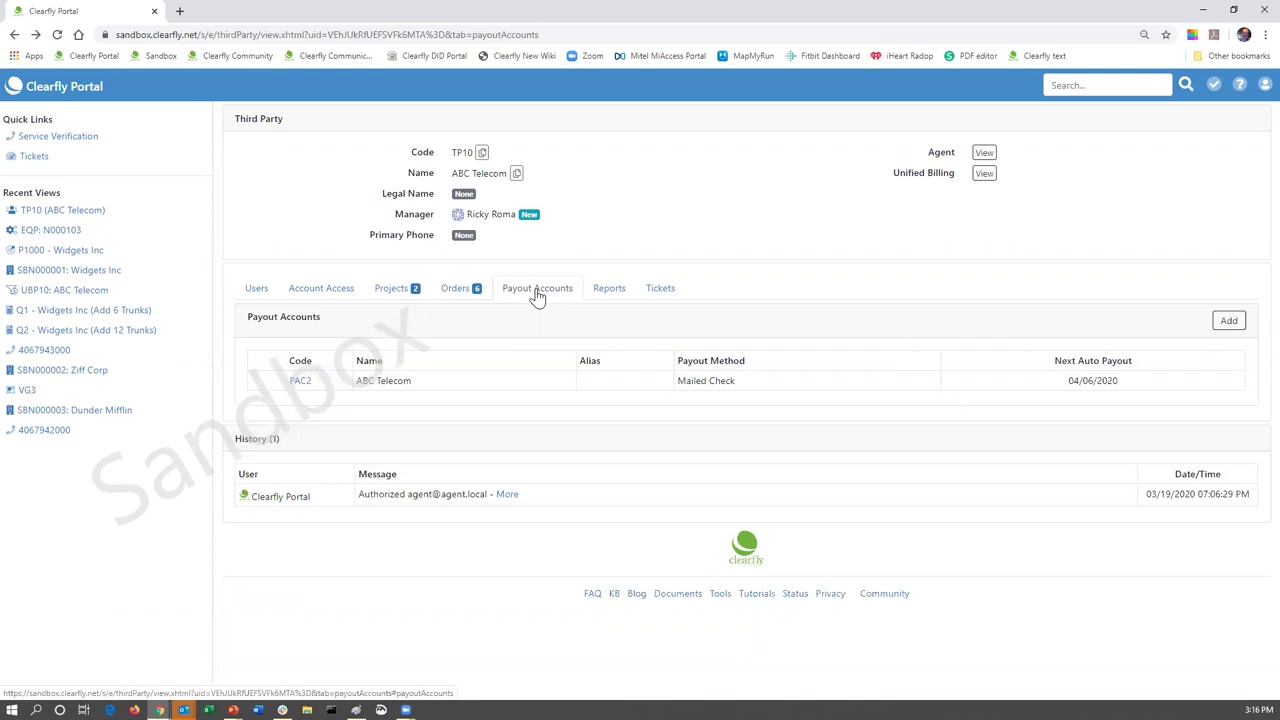
pyautogui.click(263, 290)
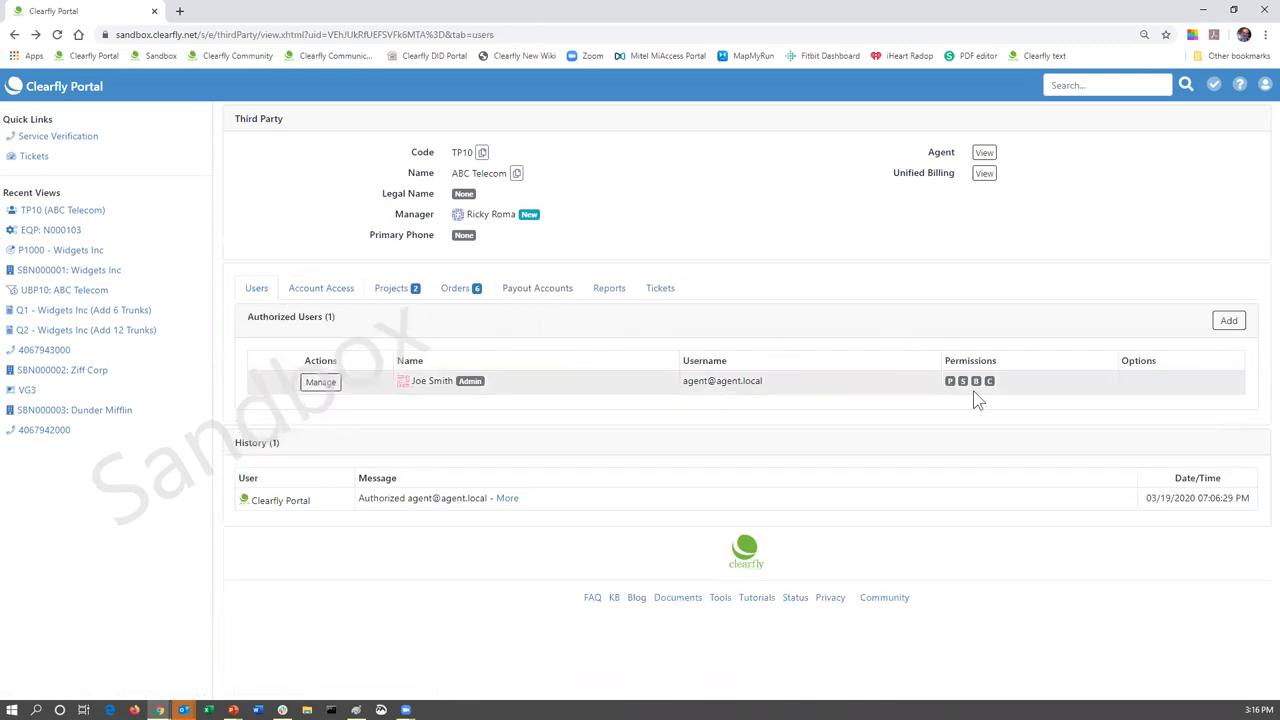
pyautogui.moveTo(950, 385)
pyautogui.click(541, 294)
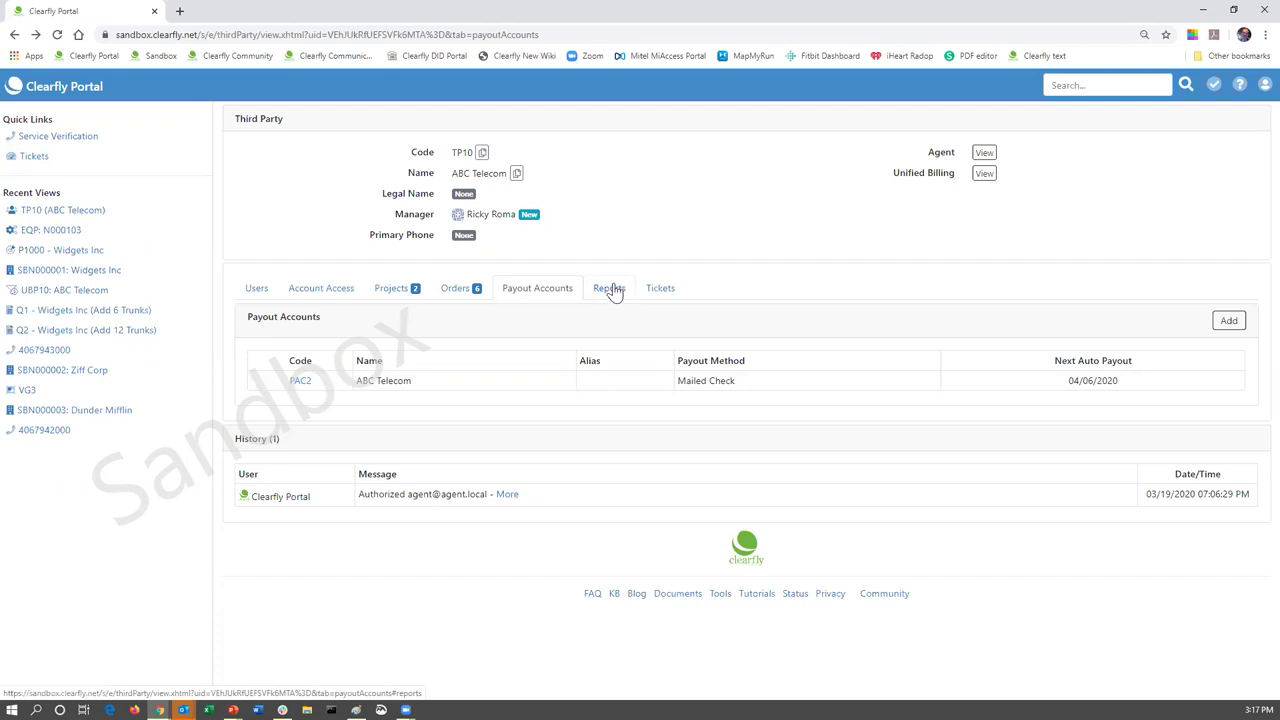
# Step: Open the Reports tab with Inbound Calling Summary, Customer Account and other reports
pyautogui.click(615, 291)
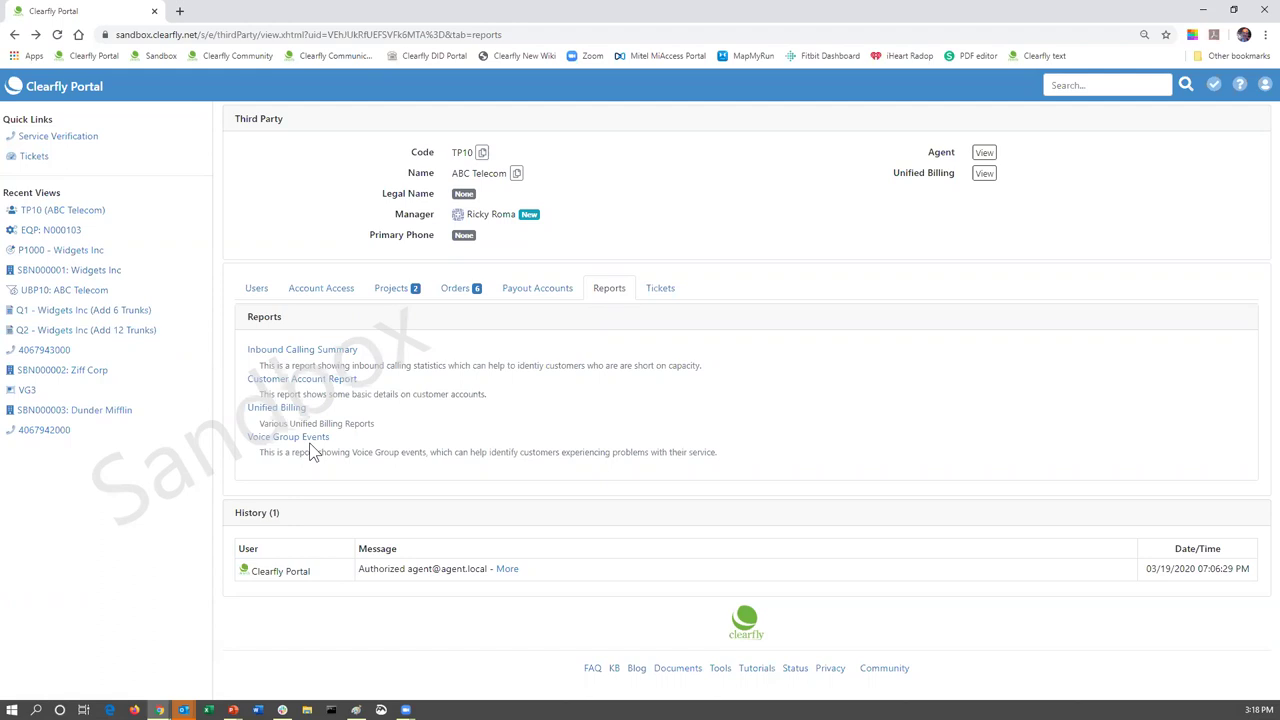
# Step: Show ABC Telecom's Tickets tab, which reports No Tickets
pyautogui.click(662, 293)
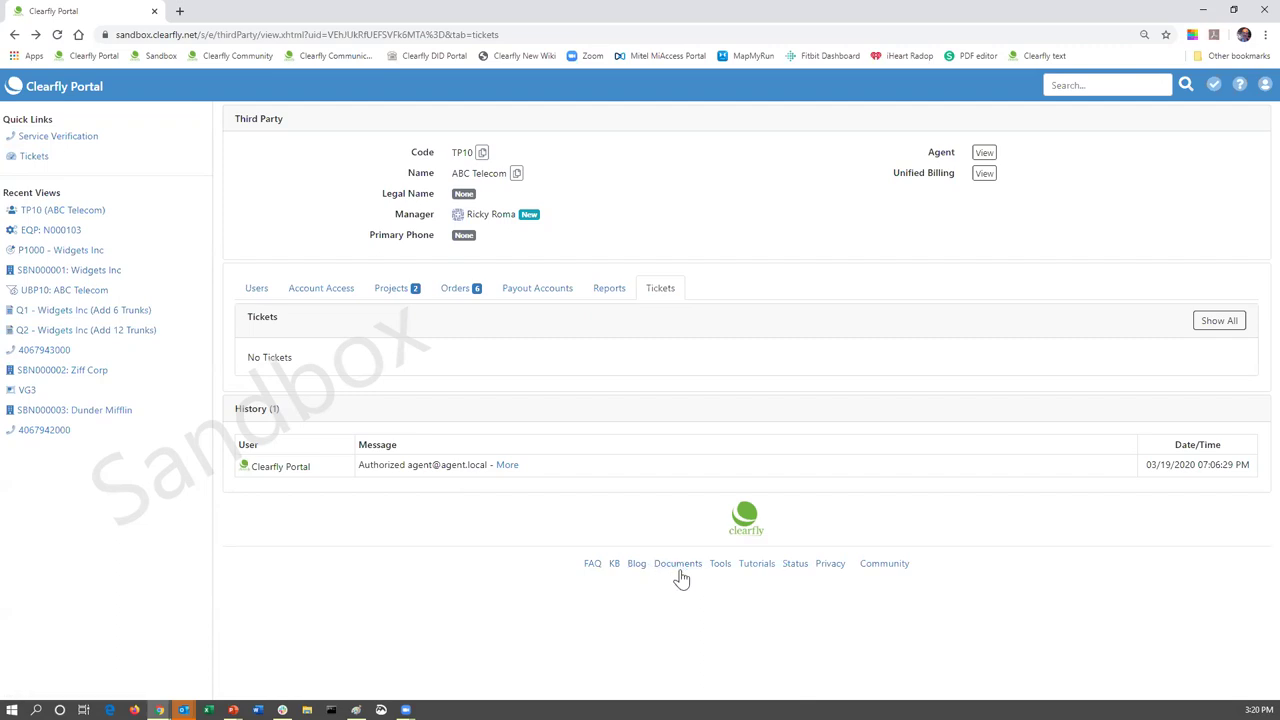
pyautogui.click(679, 566)
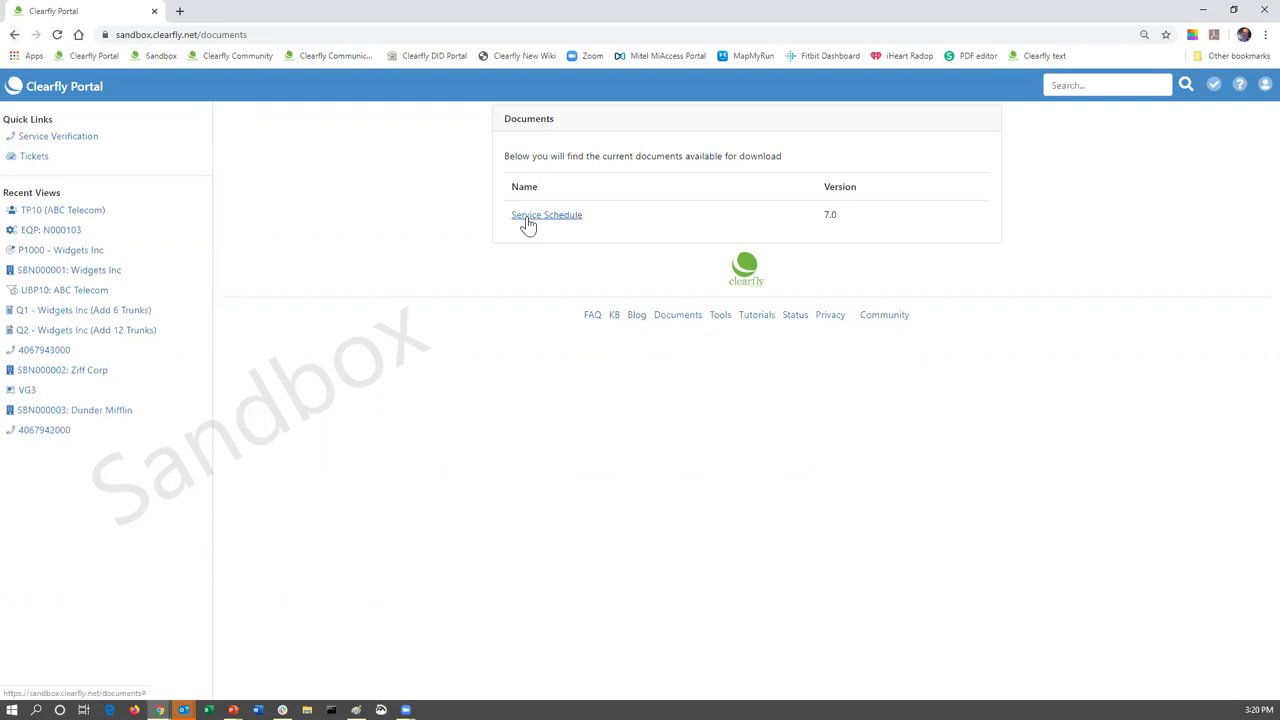
pyautogui.click(14, 36)
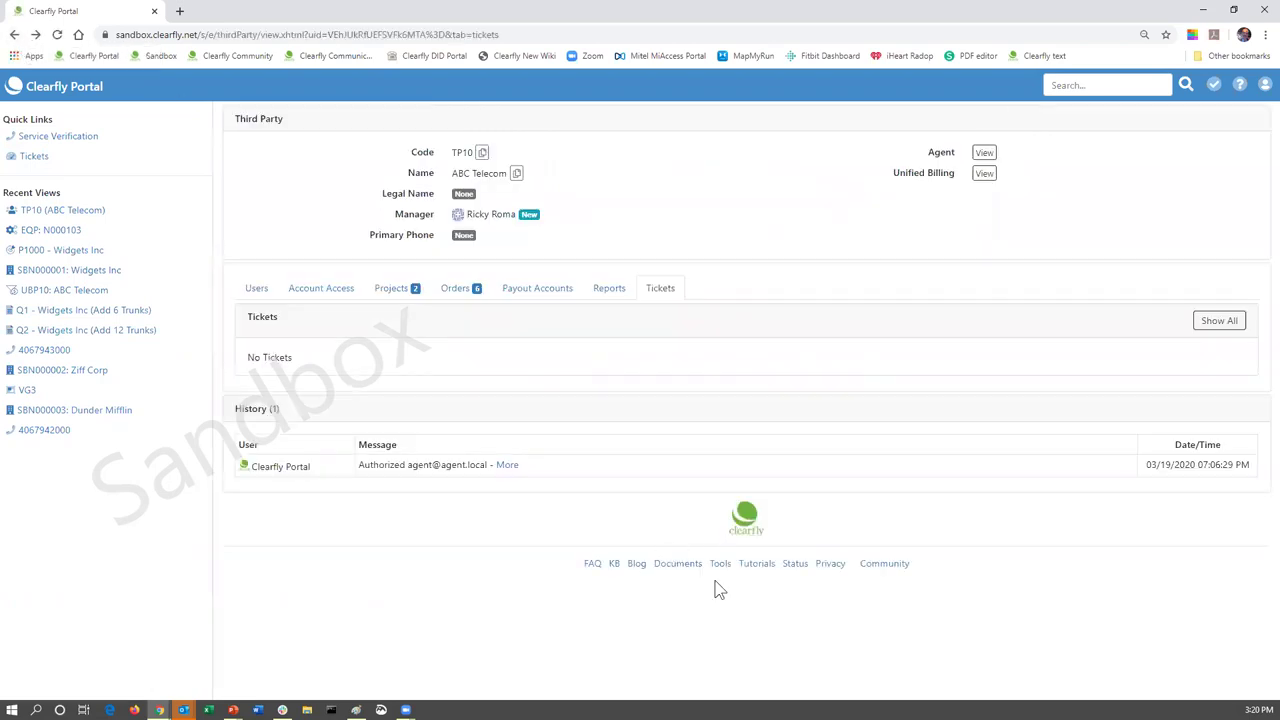
# Step: Open the portal Tools page and preview the Local Calling Area lookup tool
pyautogui.click(724, 565)
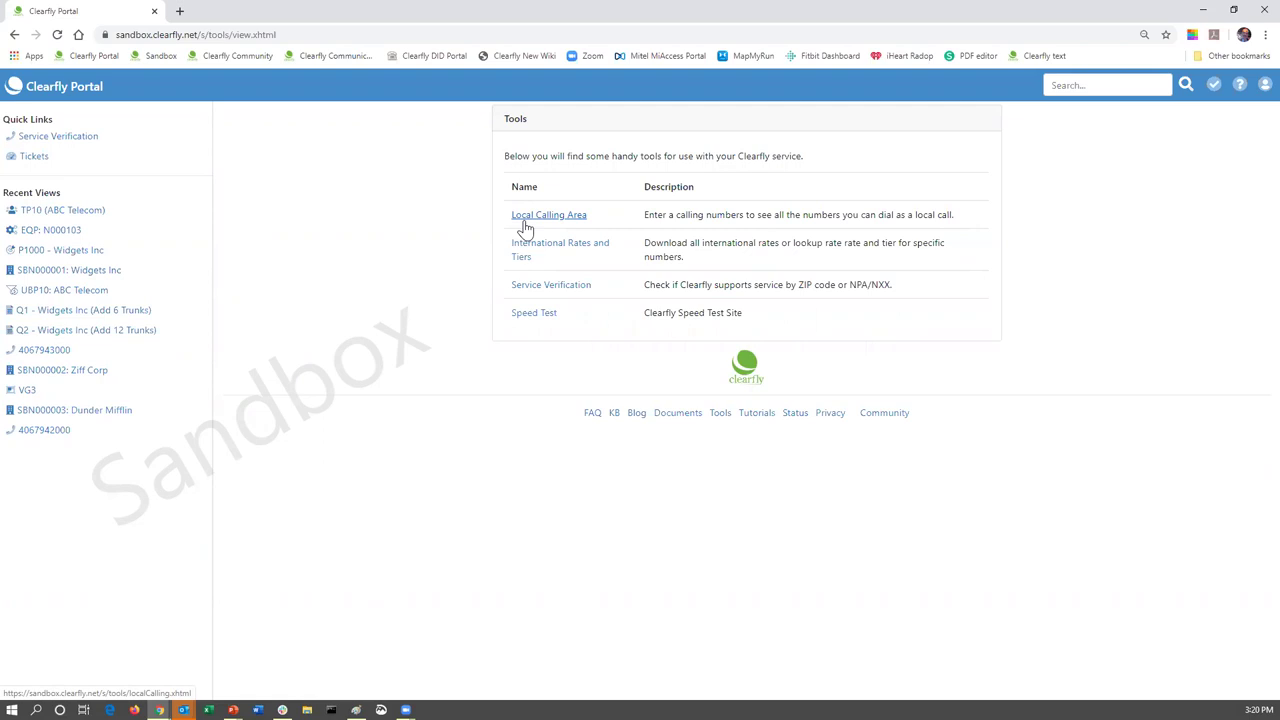
pyautogui.click(531, 222)
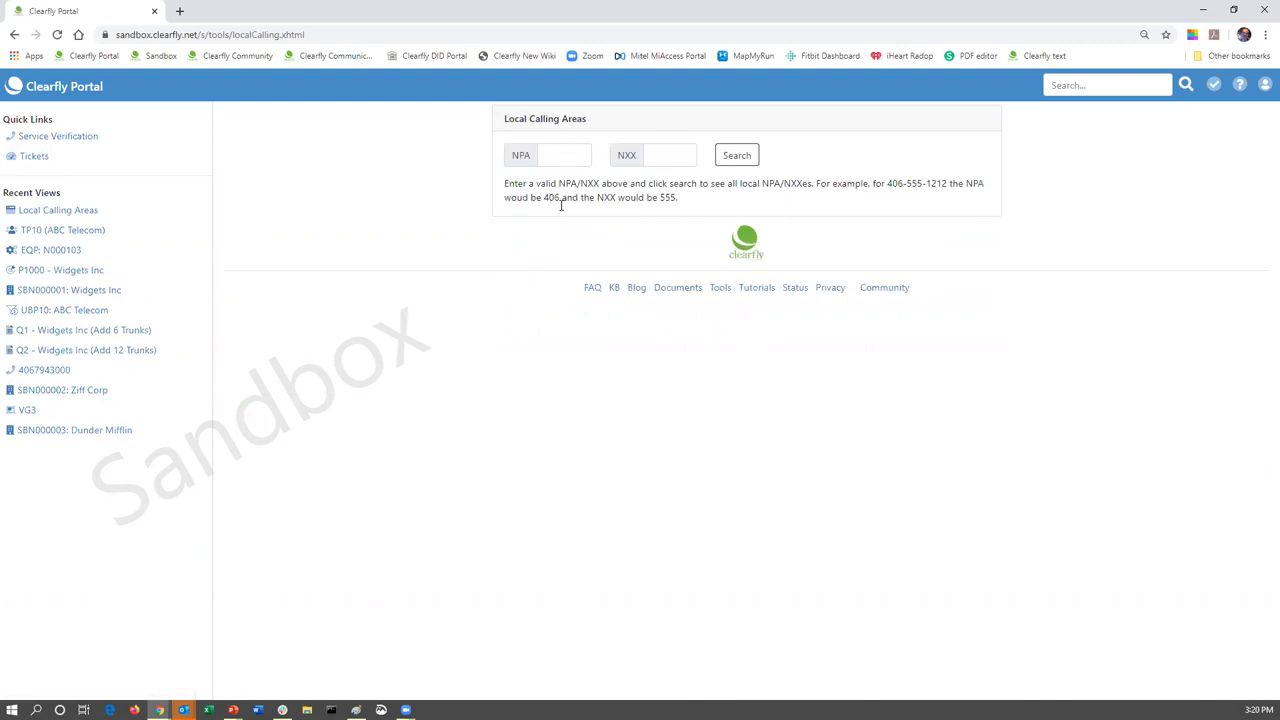
pyautogui.click(14, 35)
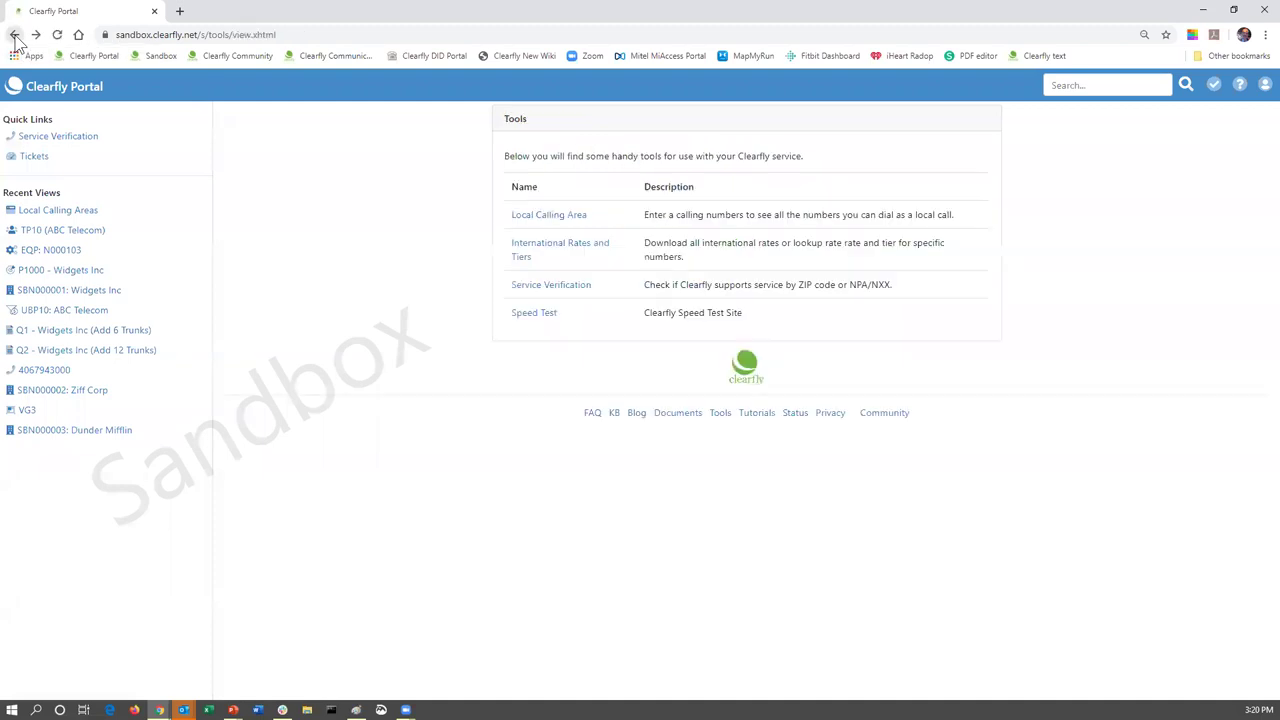
# Step: Download all rates from the International Rates and Tiers tool, then return to Tools
pyautogui.click(553, 253)
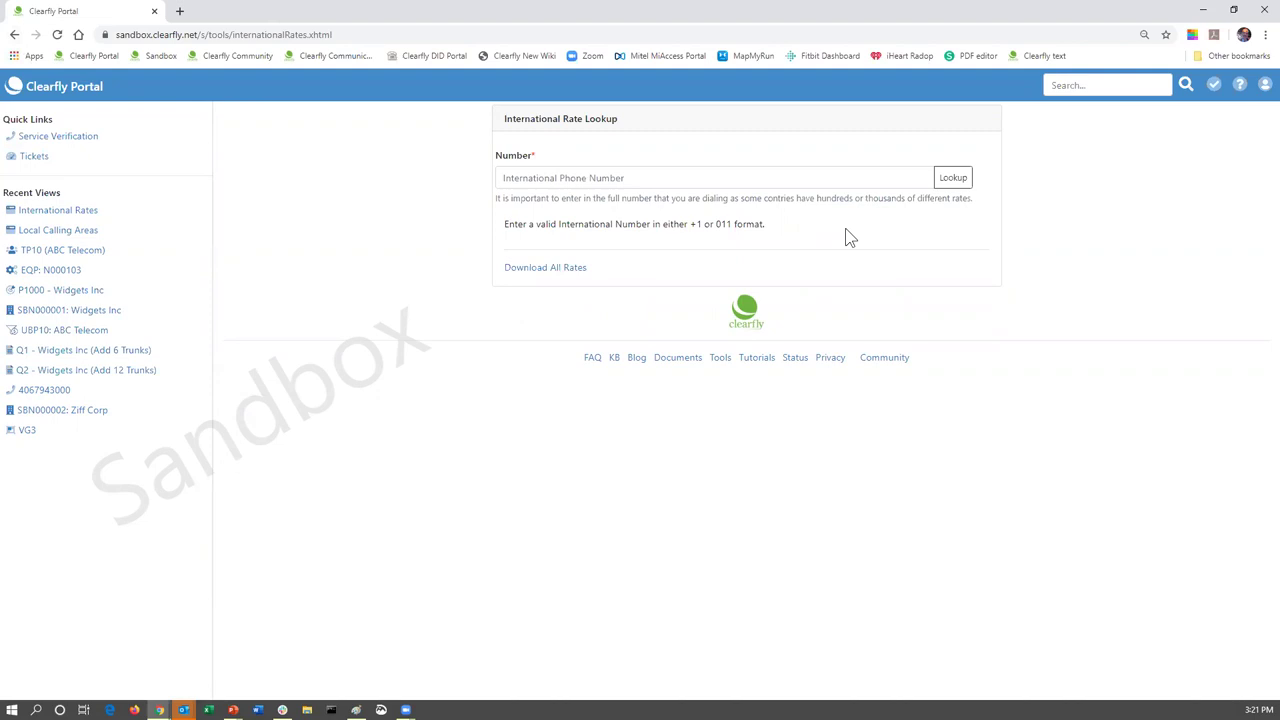
pyautogui.click(558, 270)
pyautogui.click(16, 38)
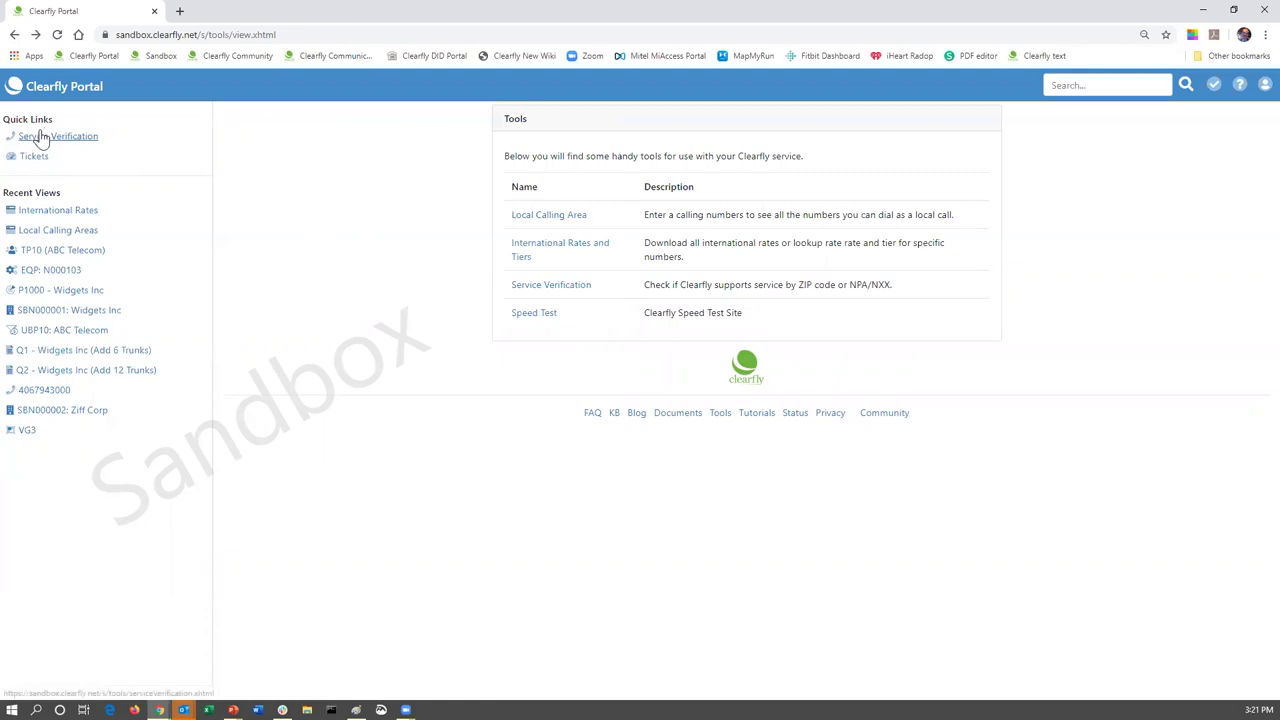
pyautogui.click(571, 287)
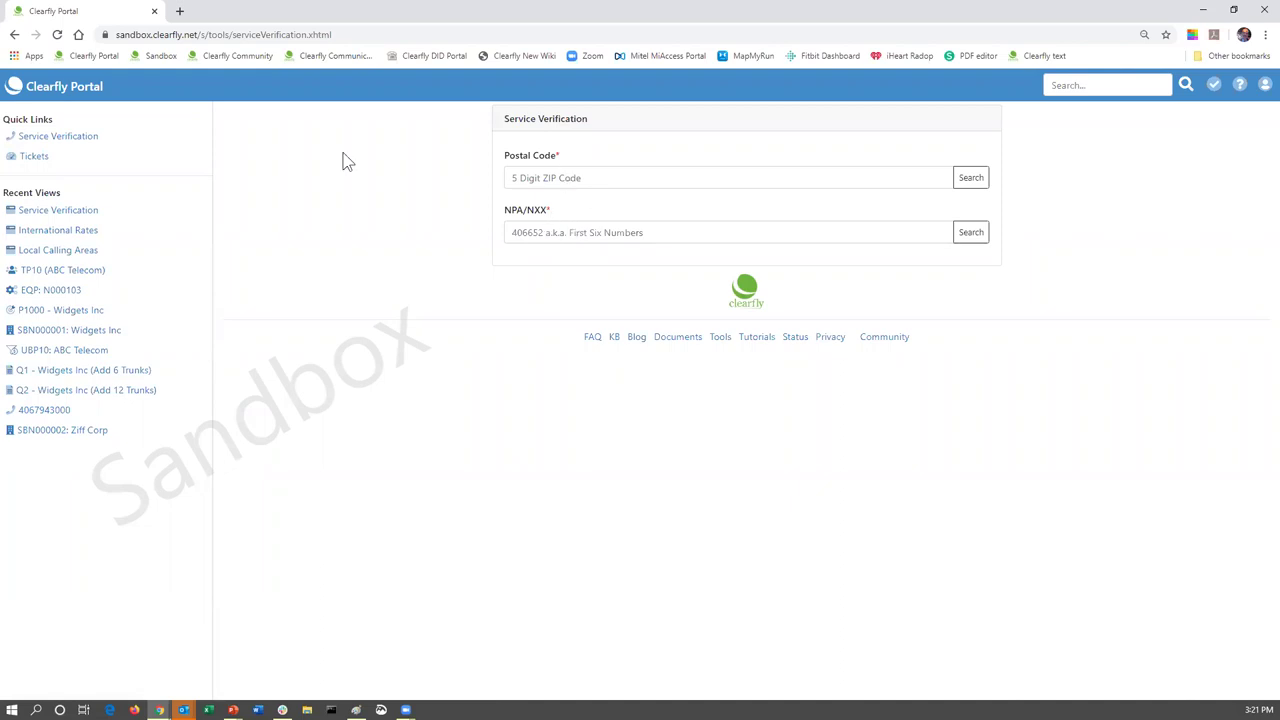
pyautogui.hotkey('alt', 'Left')
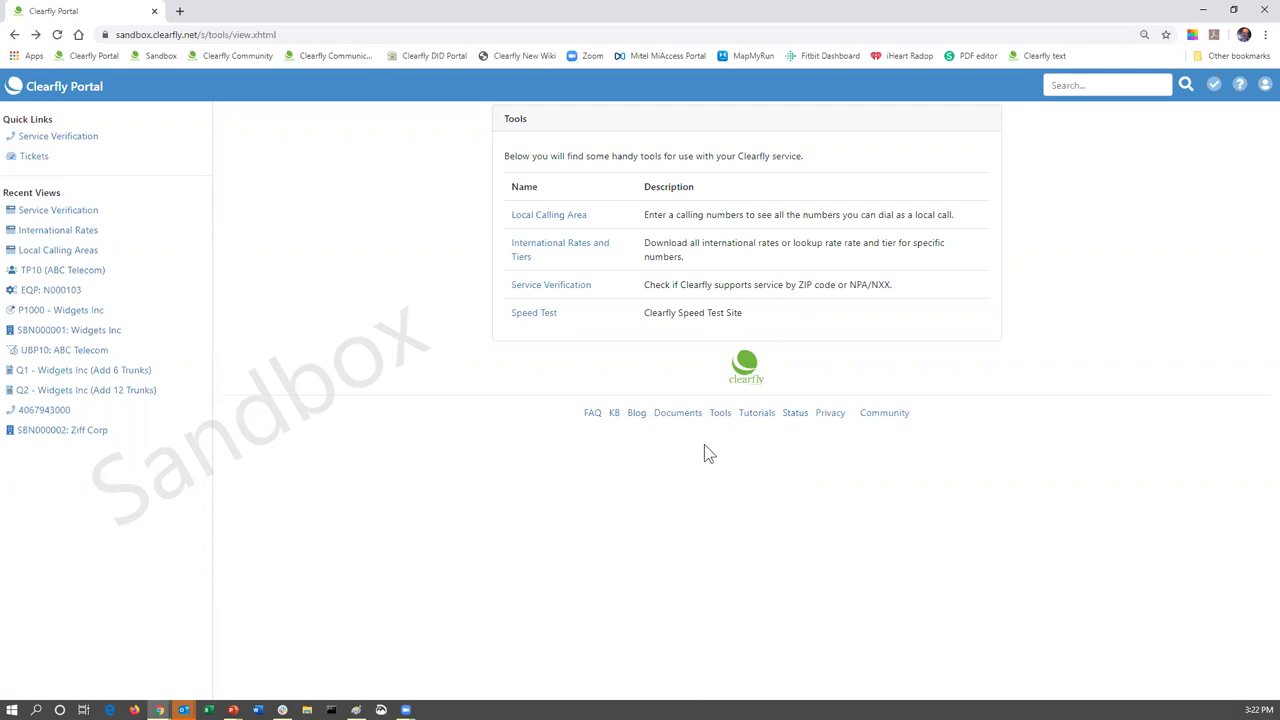
# Step: Open Clearfly Status (All Systems Operational) and scroll through its March 2020 past incidents
pyautogui.click(795, 413)
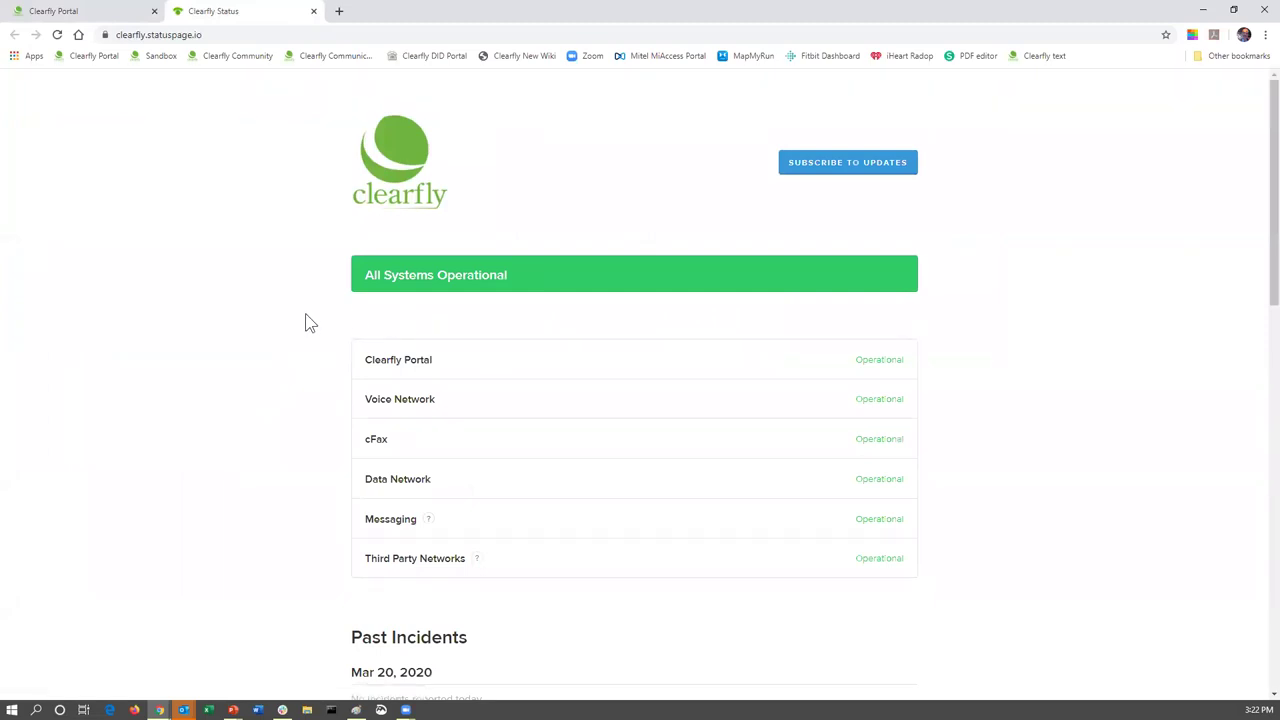
pyautogui.scroll(-1, 306, 314)
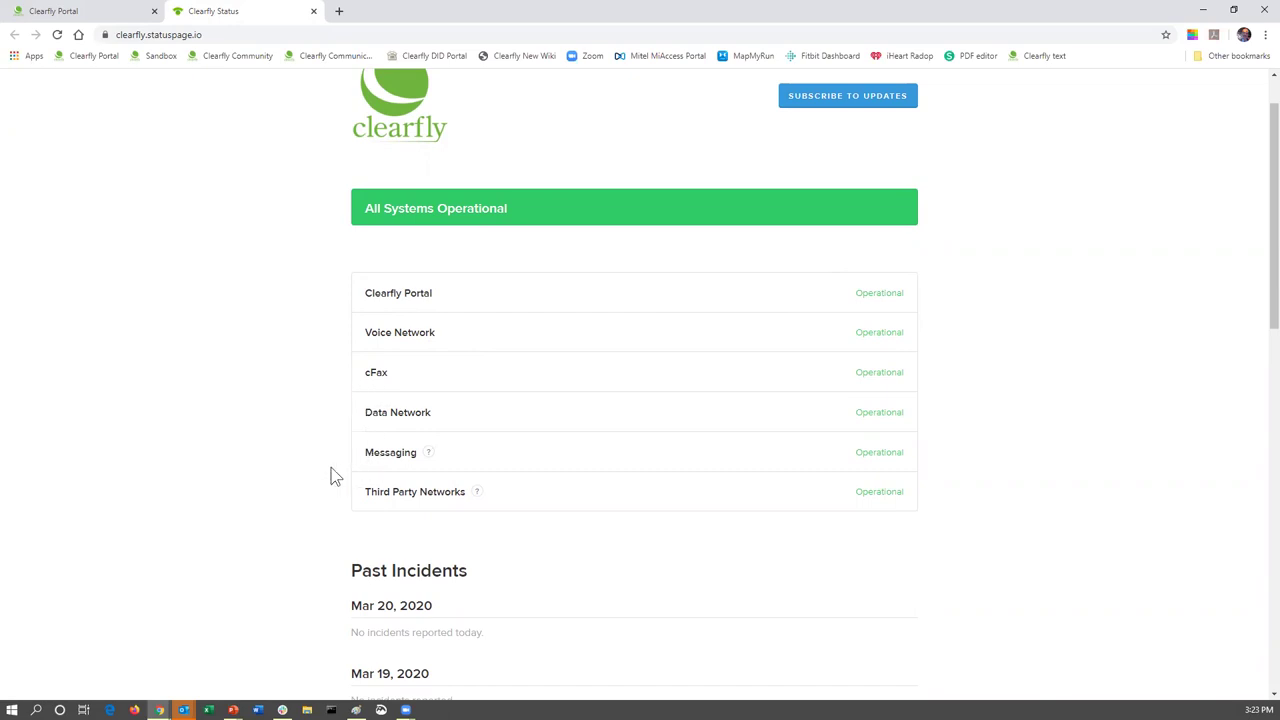
pyautogui.scroll(-3, 236, 432)
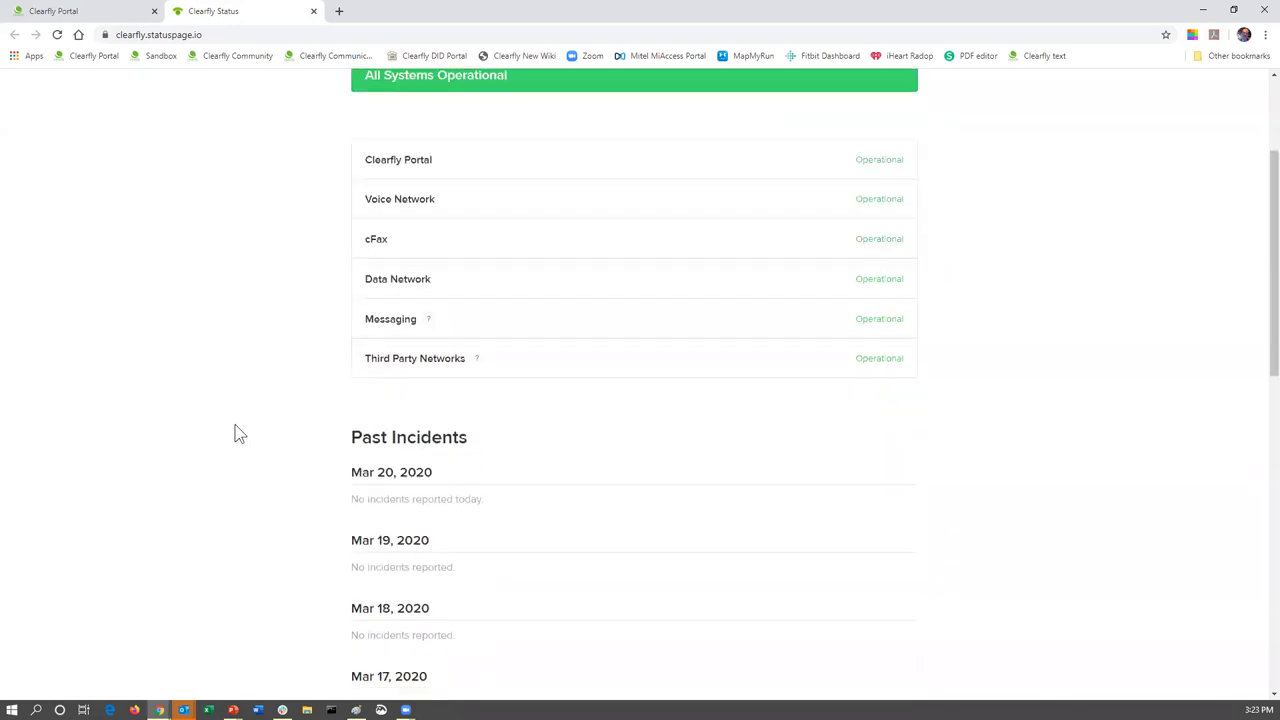
pyautogui.scroll(-2, 236, 432)
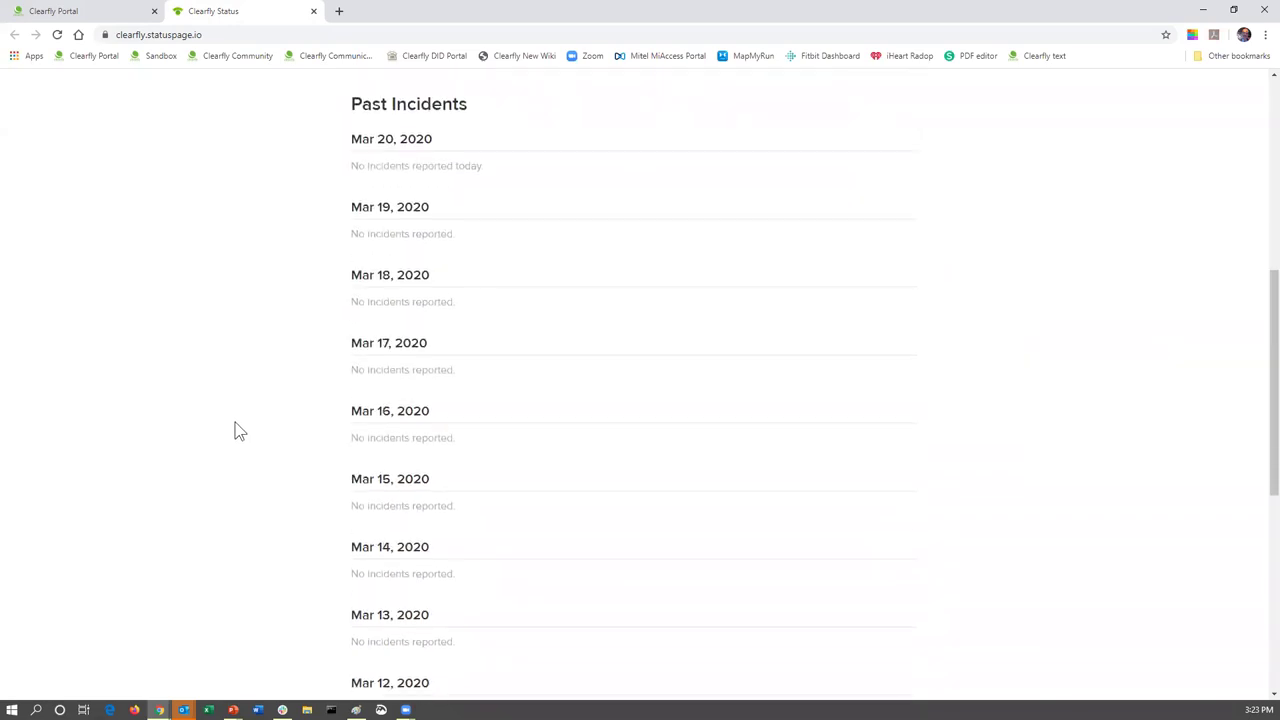
pyautogui.scroll(5, 236, 432)
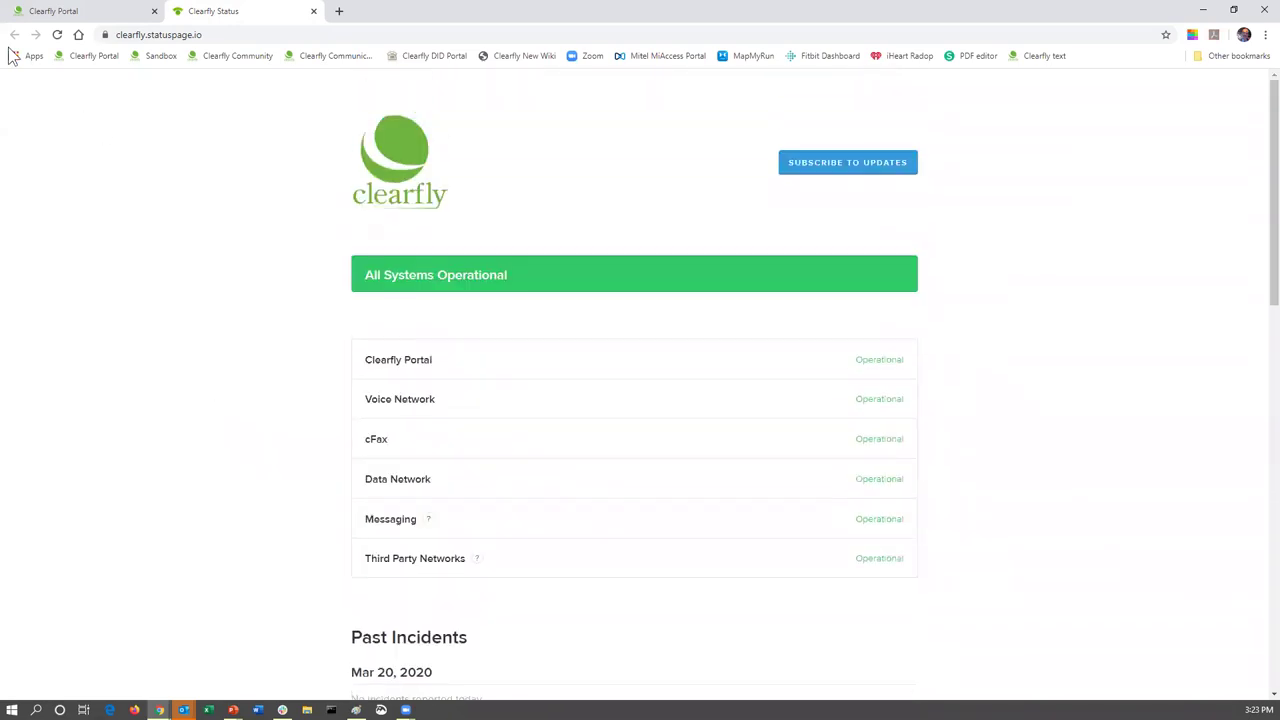
# Step: Browse the Clearfly Community latest topics, then switch back to the portal's Tools tab
pyautogui.click(86, 11)
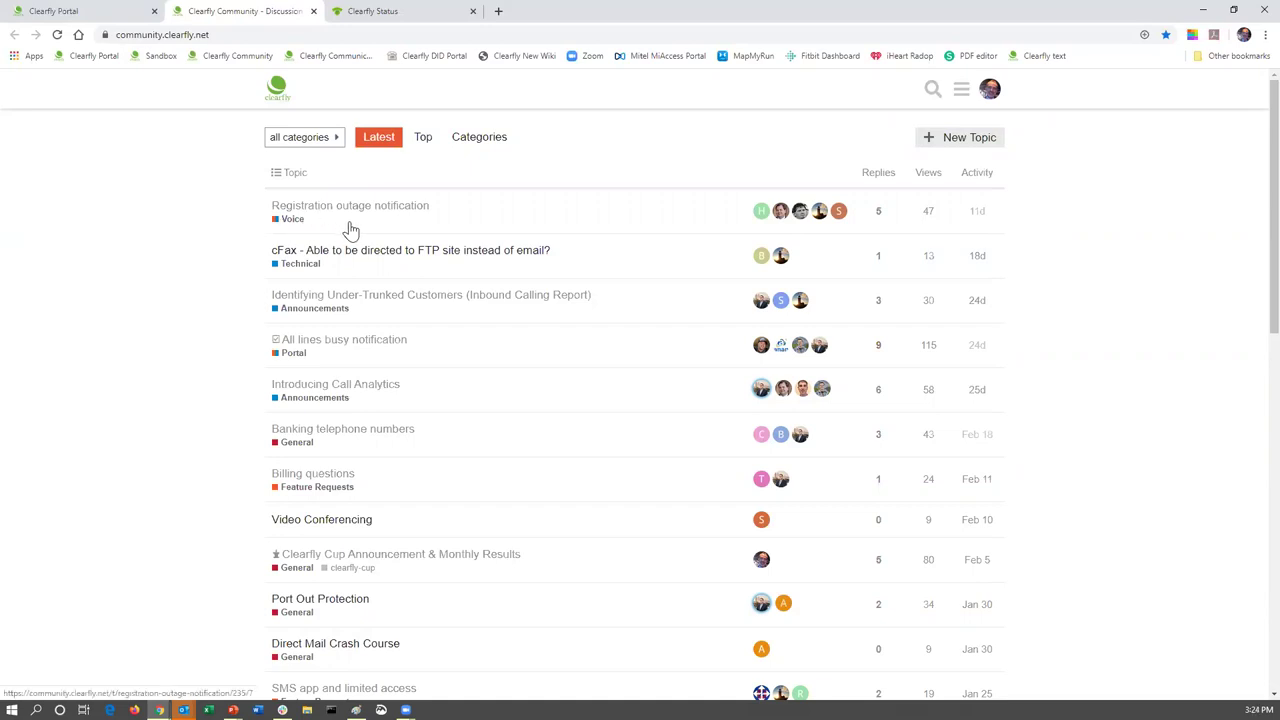
pyautogui.click(106, 22)
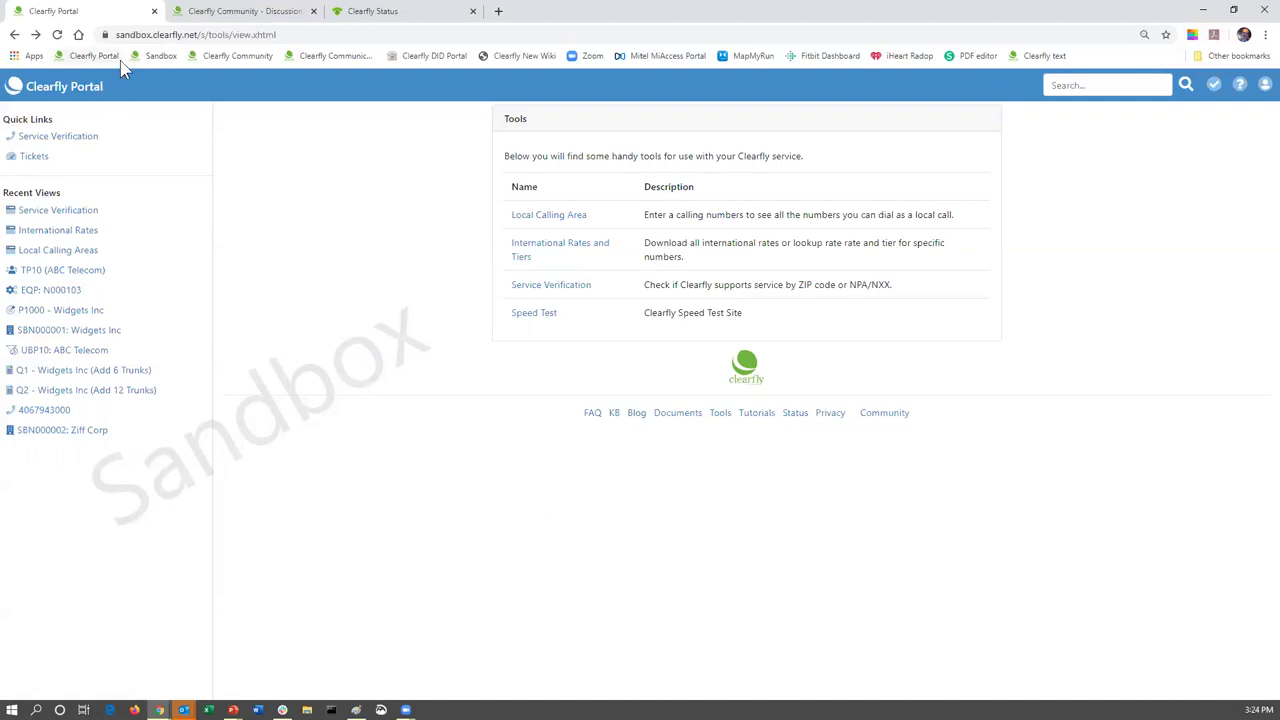
# Step: Return to the ABC Telecom dashboard showing 2 active quotes, $149.85 invoiced and 2 projects
pyautogui.click(50, 90)
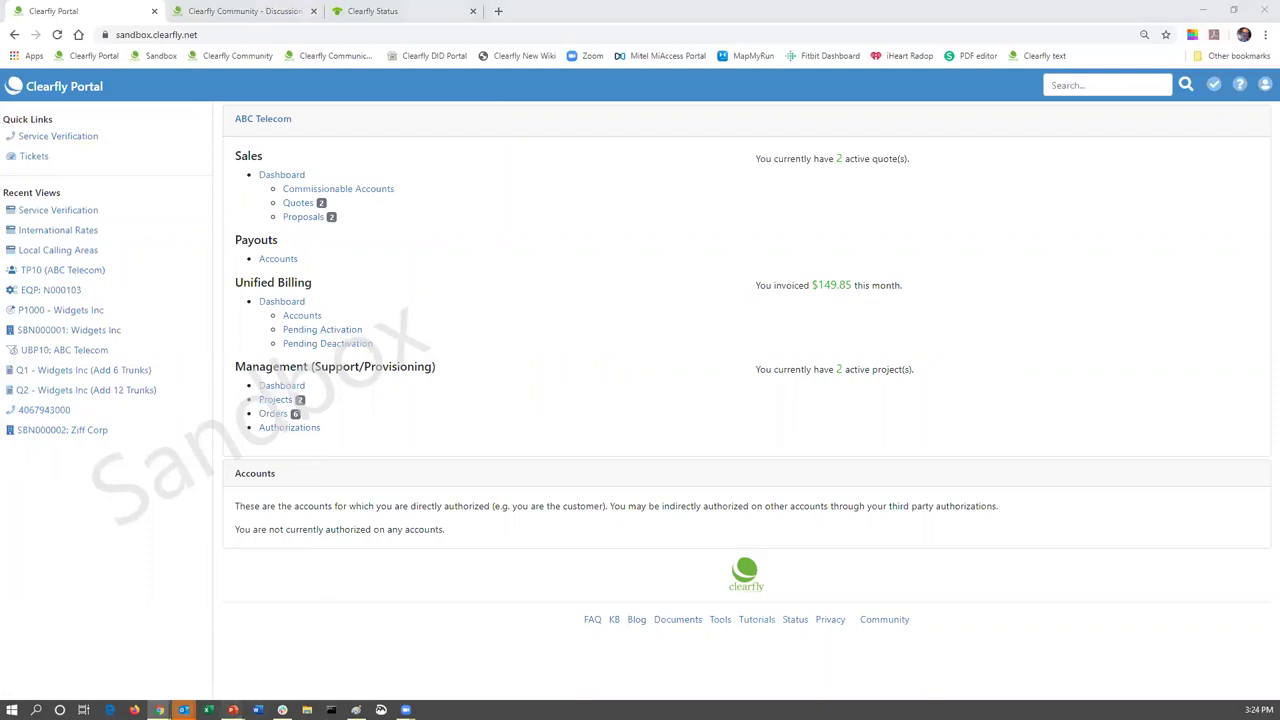
pyautogui.moveTo(233, 710)
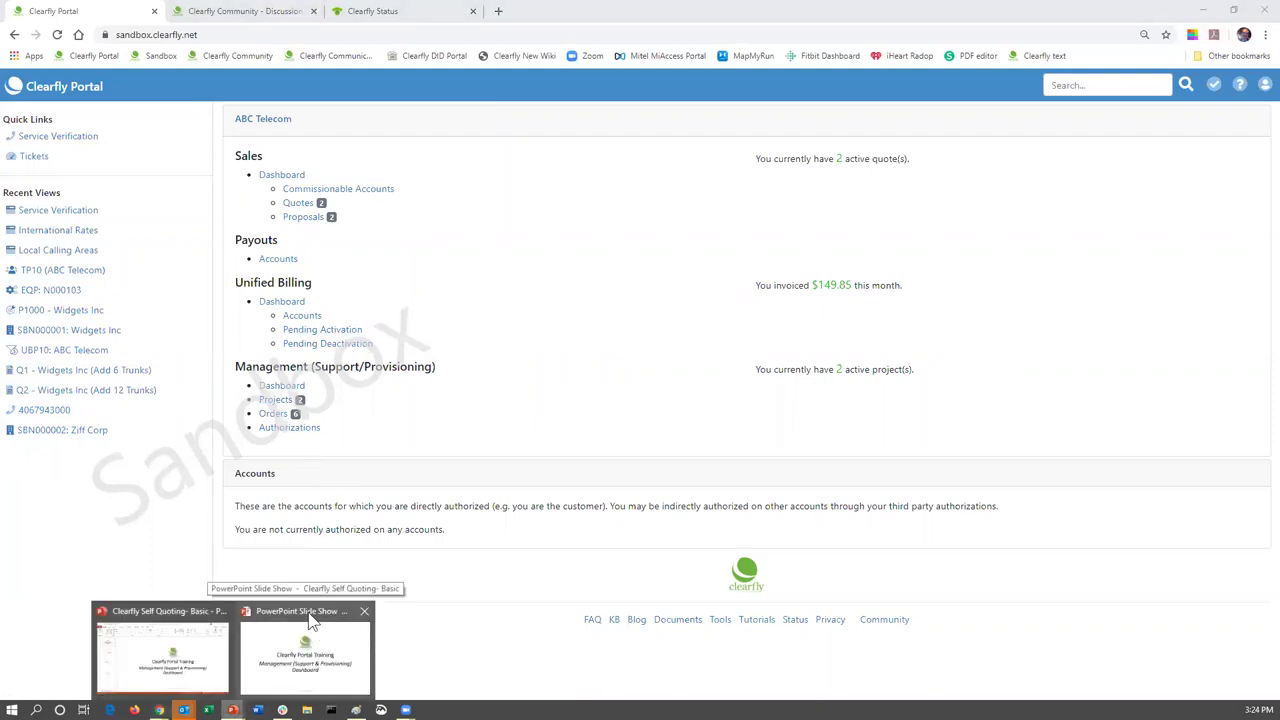
# Step: Bring the training slide show forward to slide 9, Clearfly Contact
pyautogui.click(311, 619)
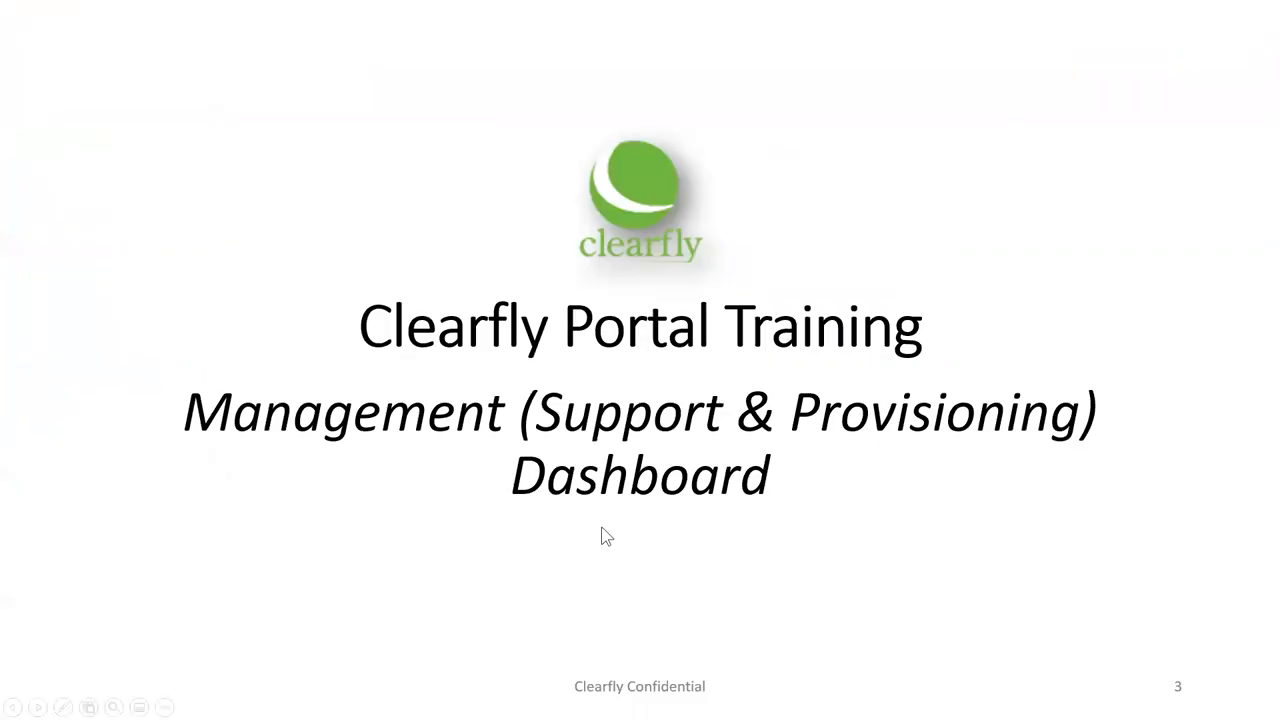
pyautogui.hotkey('alt', 'Tab')
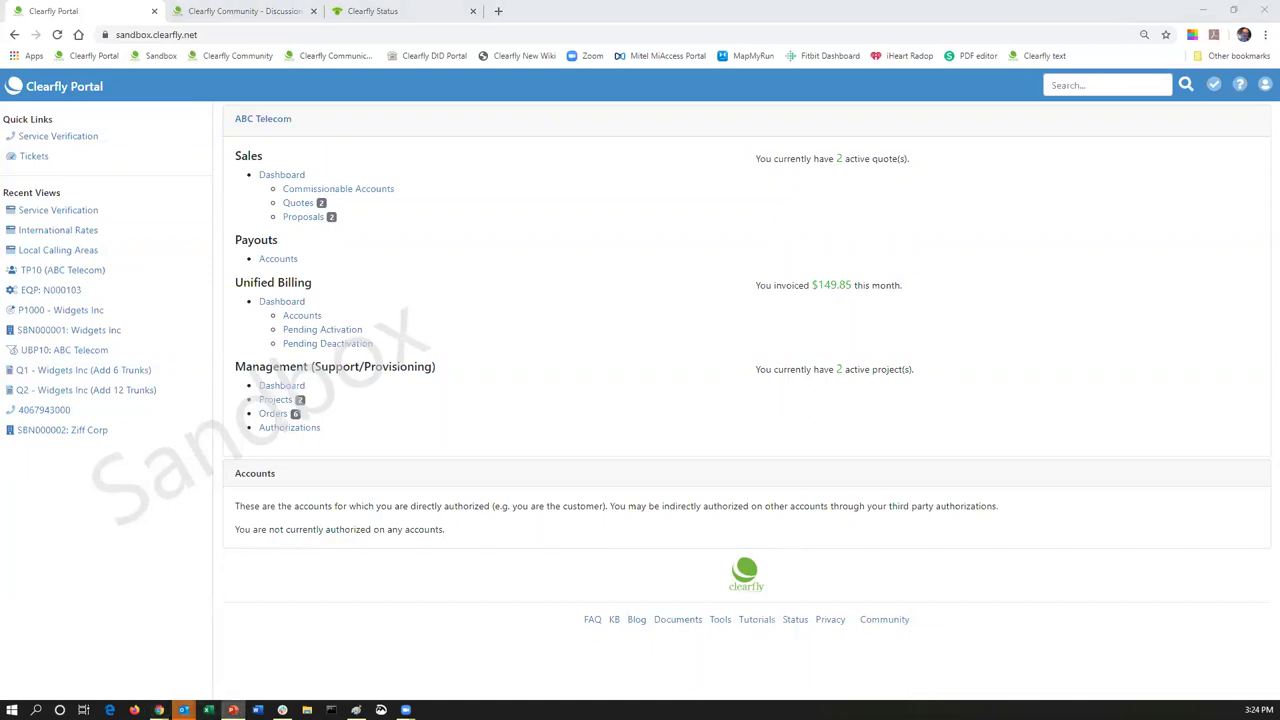
pyautogui.hotkey('alt', 'Tab')
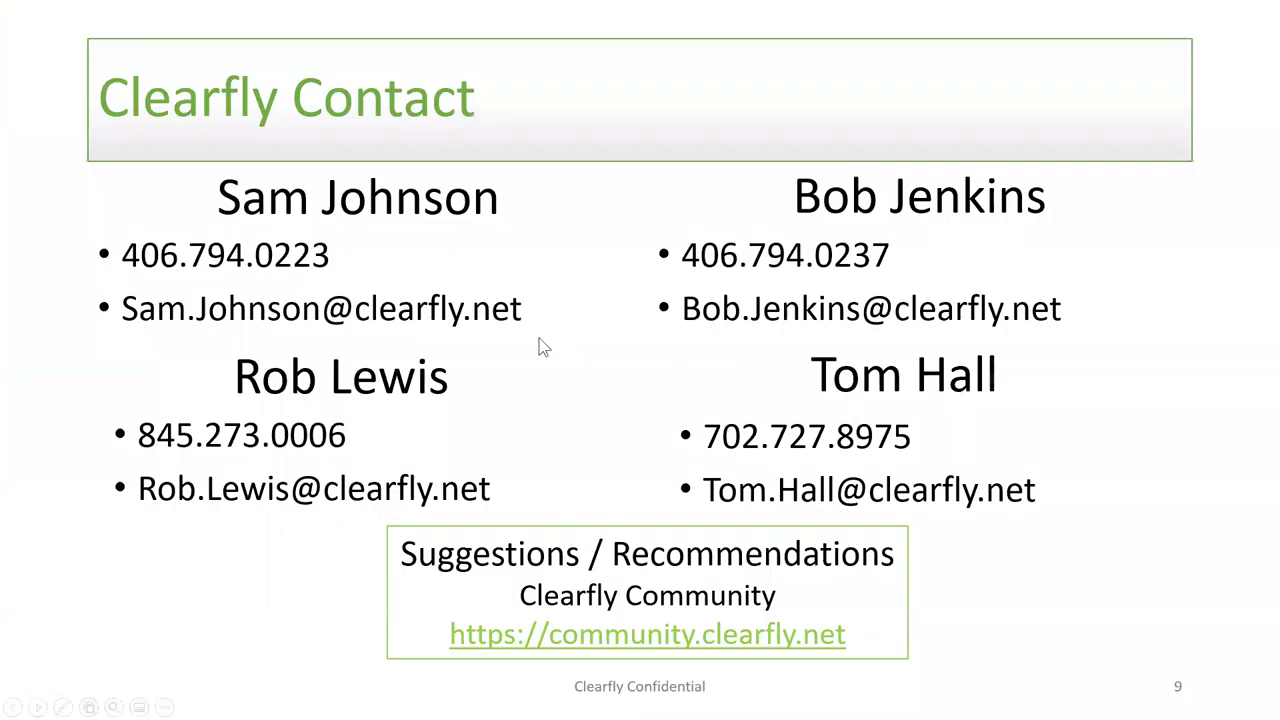